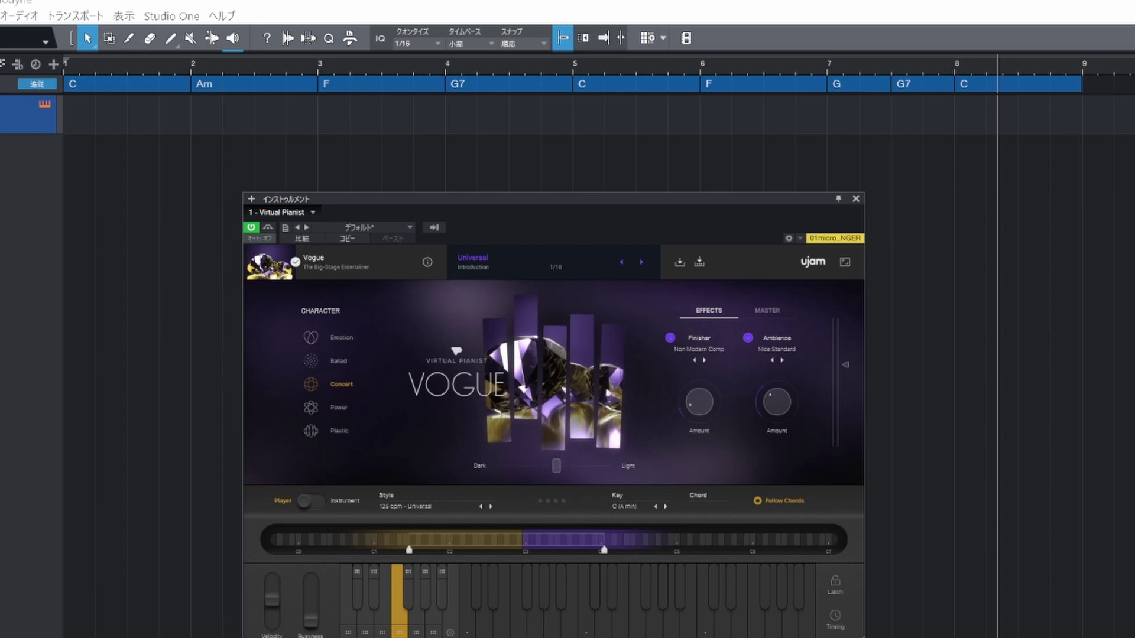
Step: Copy the entire chord progression from the chord track onto the Virtual Pianist track as instrument events
{"action": "left_click_drag", "start_coordinate": [1087, 85], "coordinate": [110, 99]}
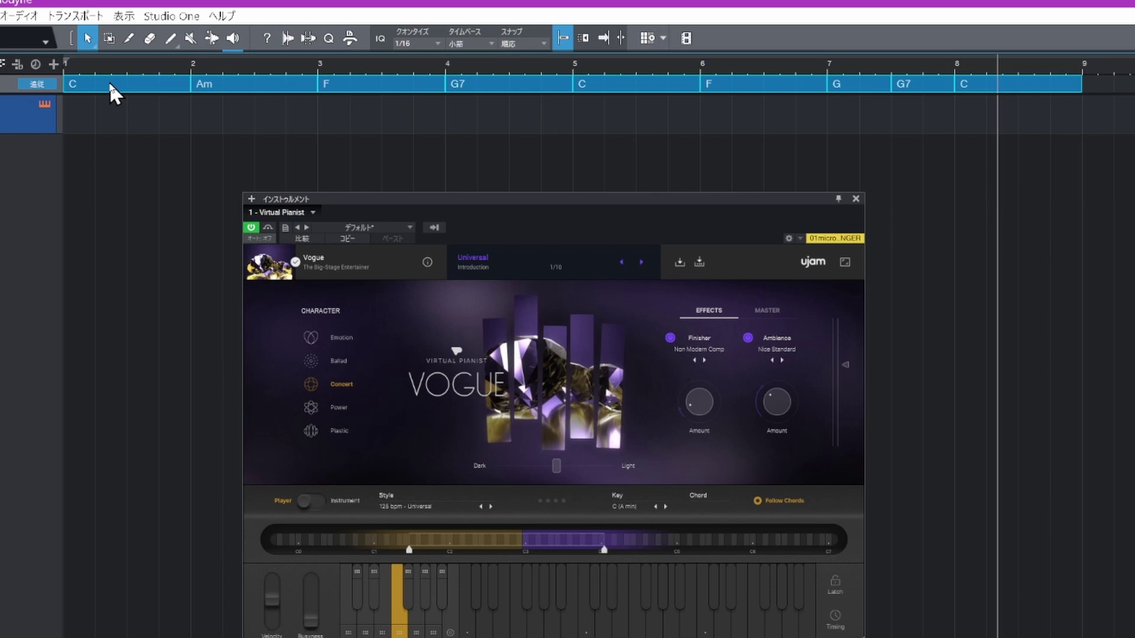
{"action": "left_click_drag", "start_coordinate": [109, 81], "coordinate": [111, 111]}
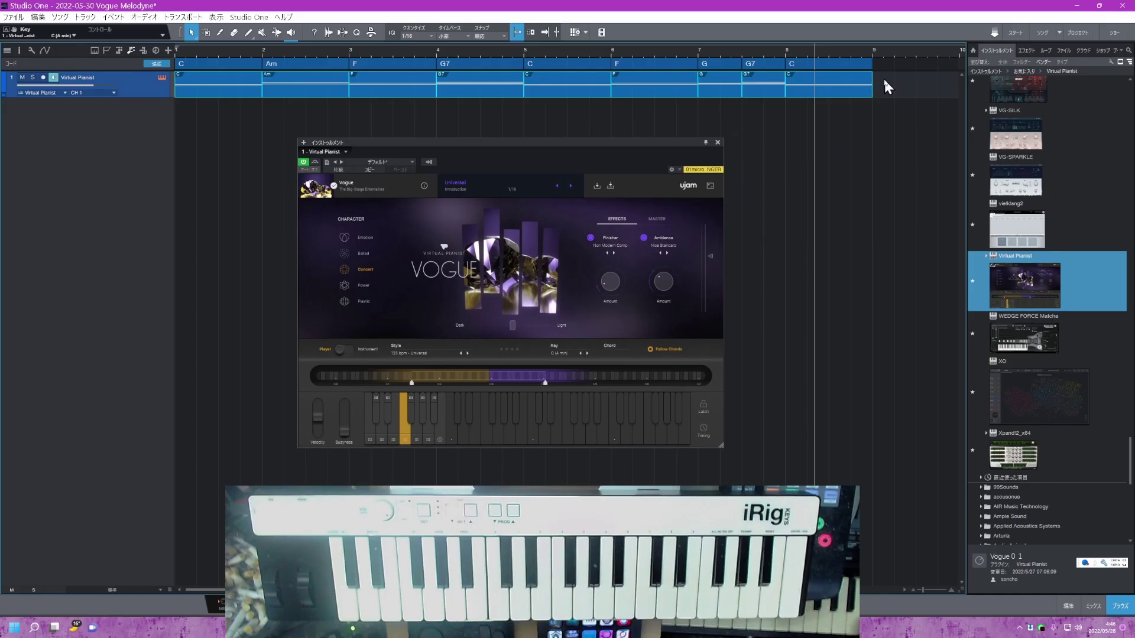
Step: Delete all chord events from the Virtual Pianist track and play the song using only the chord track
{"action": "left_click_drag", "start_coordinate": [884, 81], "coordinate": [215, 89]}
{"action": "key", "text": "Delete"}
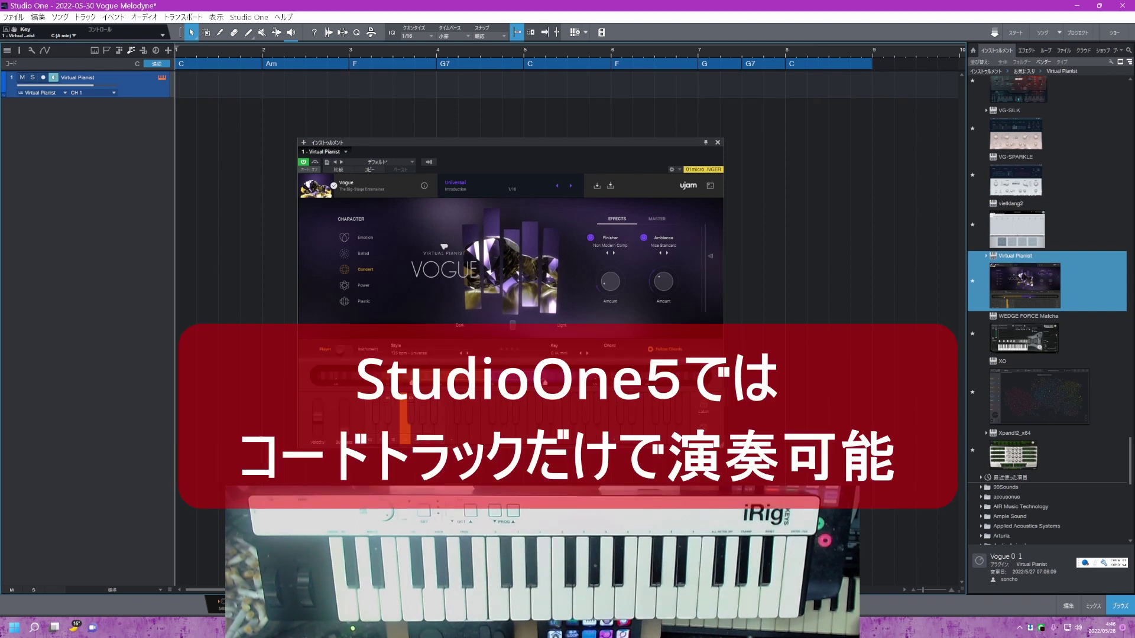
{"action": "key", "text": "space"}
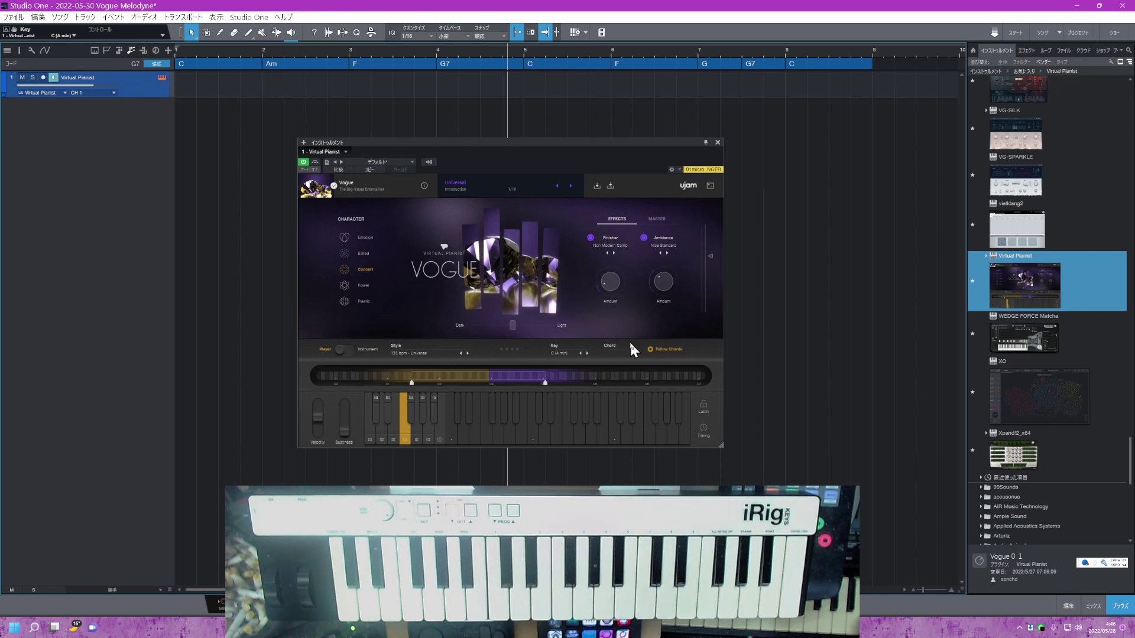
Step: Turn off Follow Chords in the Virtual Pianist Vogue plugin and play the song
{"action": "left_click", "coordinate": [658, 349]}
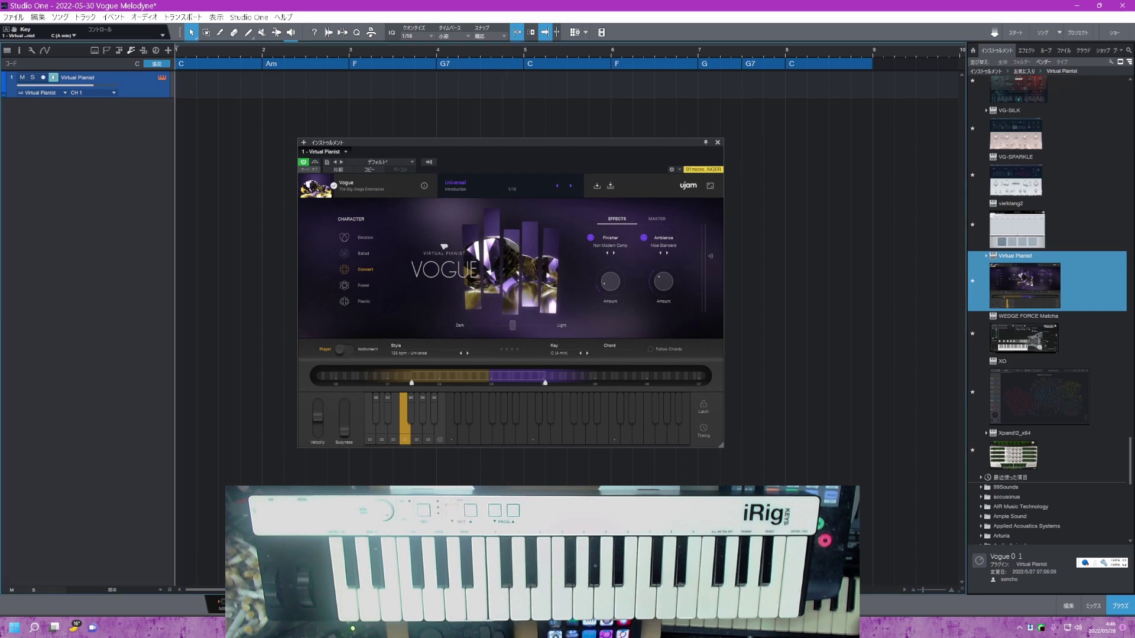
{"action": "key", "text": "space"}
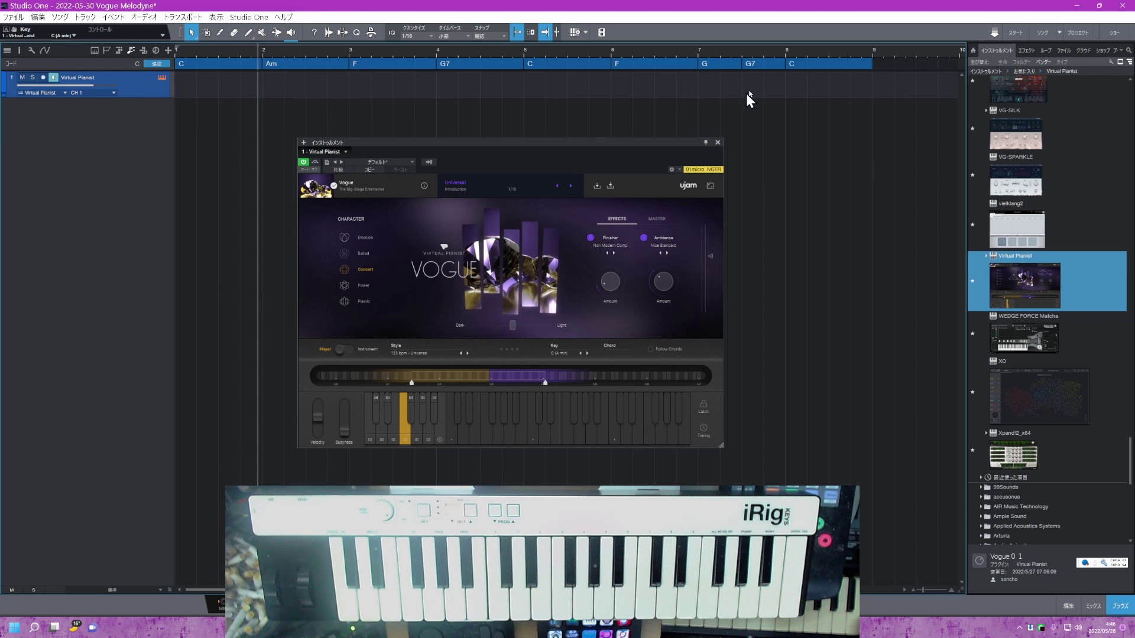
Step: Fill the Virtual Pianist track with the whole chord track progression and play the song from the beginning
{"action": "left_click_drag", "start_coordinate": [898, 61], "coordinate": [229, 84]}
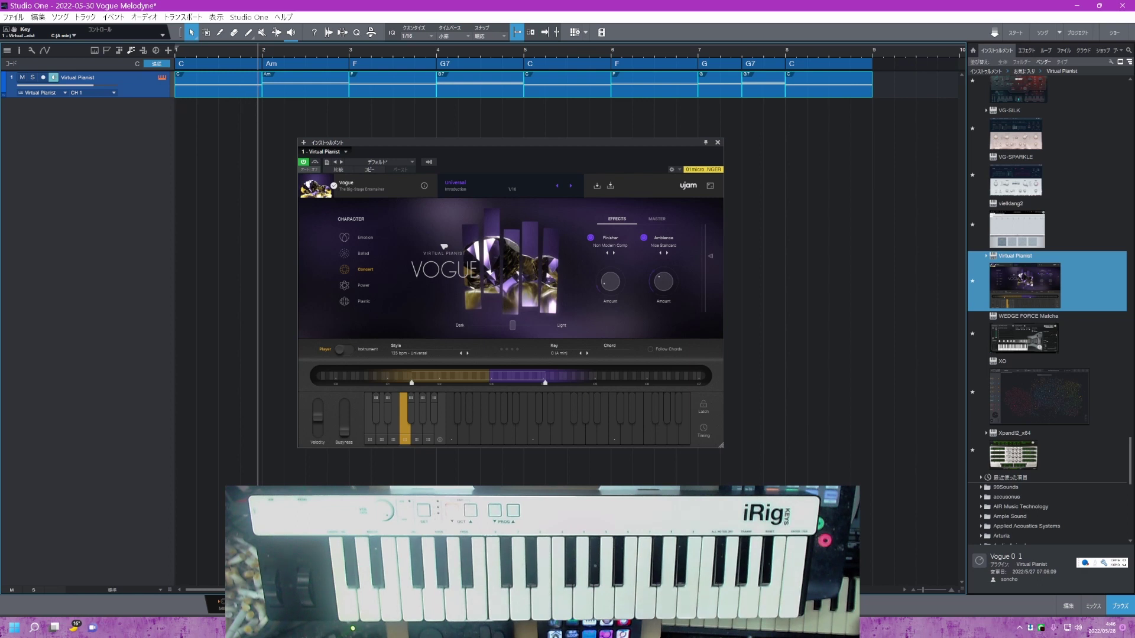
{"action": "key", "text": "Home"}
{"action": "key", "text": "space"}
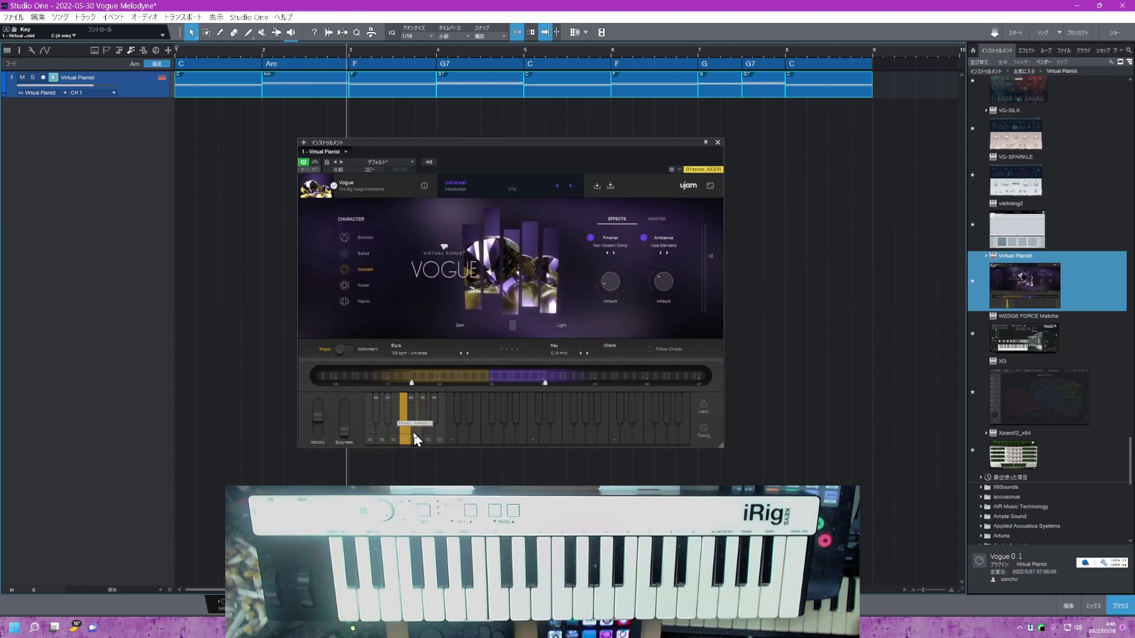
Step: Export Vogue's highlighted phrase as MIDI to a new track below Virtual Pianist and open the clip in an enlarged note editor
{"action": "left_click_drag", "start_coordinate": [407, 444], "coordinate": [190, 152]}
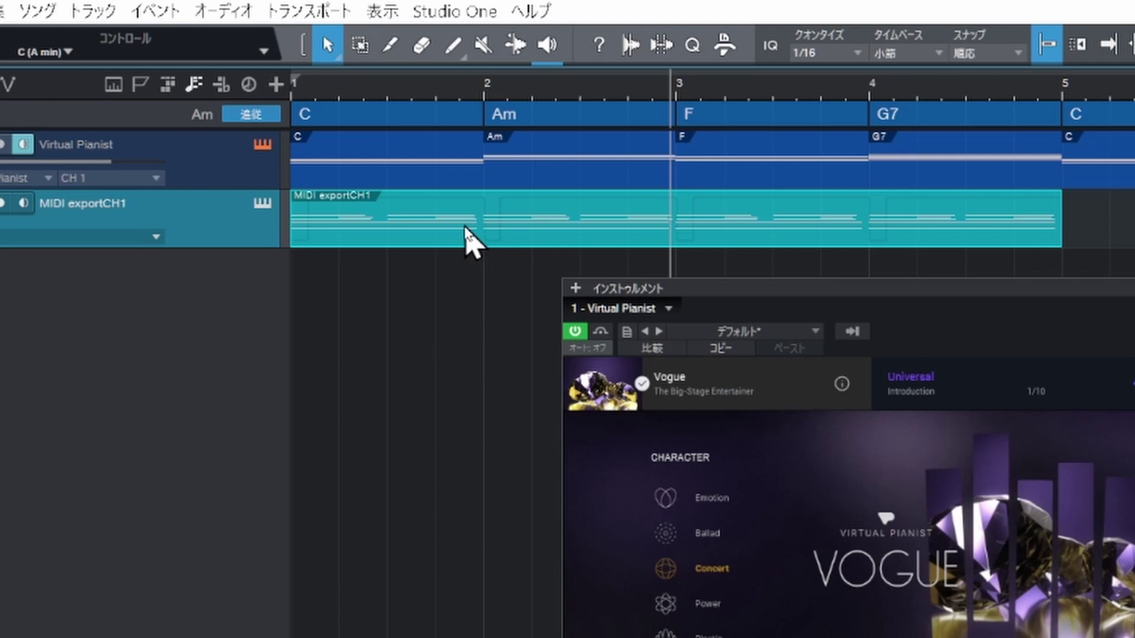
{"action": "left_click", "coordinate": [465, 240]}
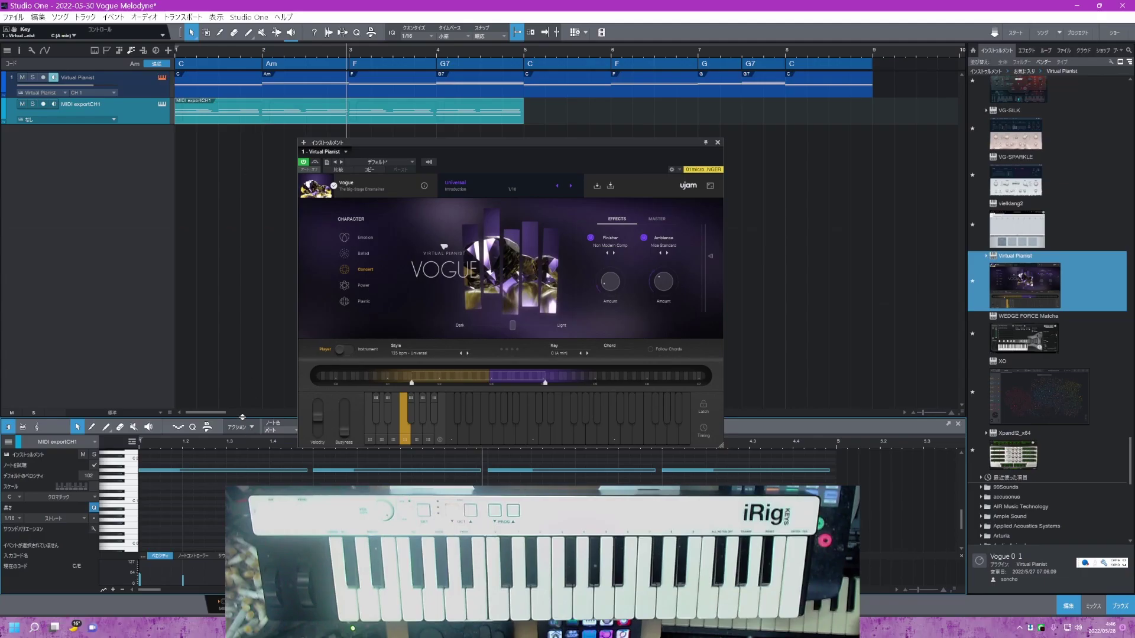
{"action": "left_click_drag", "start_coordinate": [242, 417], "coordinate": [242, 225]}
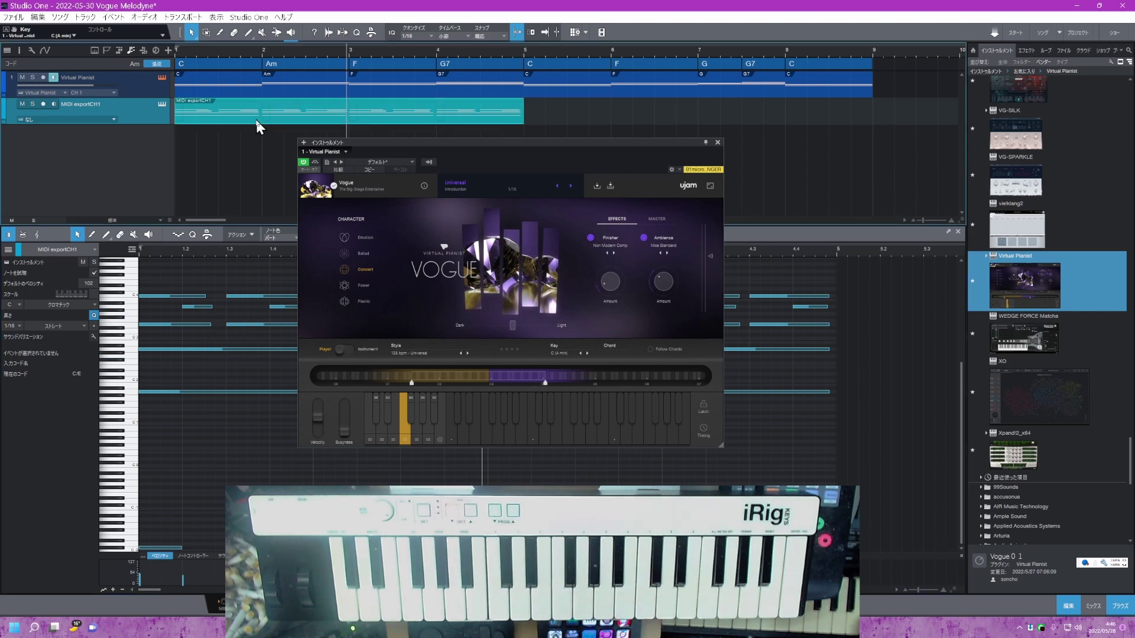
Step: Duplicate the exported MIDI clip directly after itself and mute the Virtual Pianist track
{"action": "key", "text": "d"}
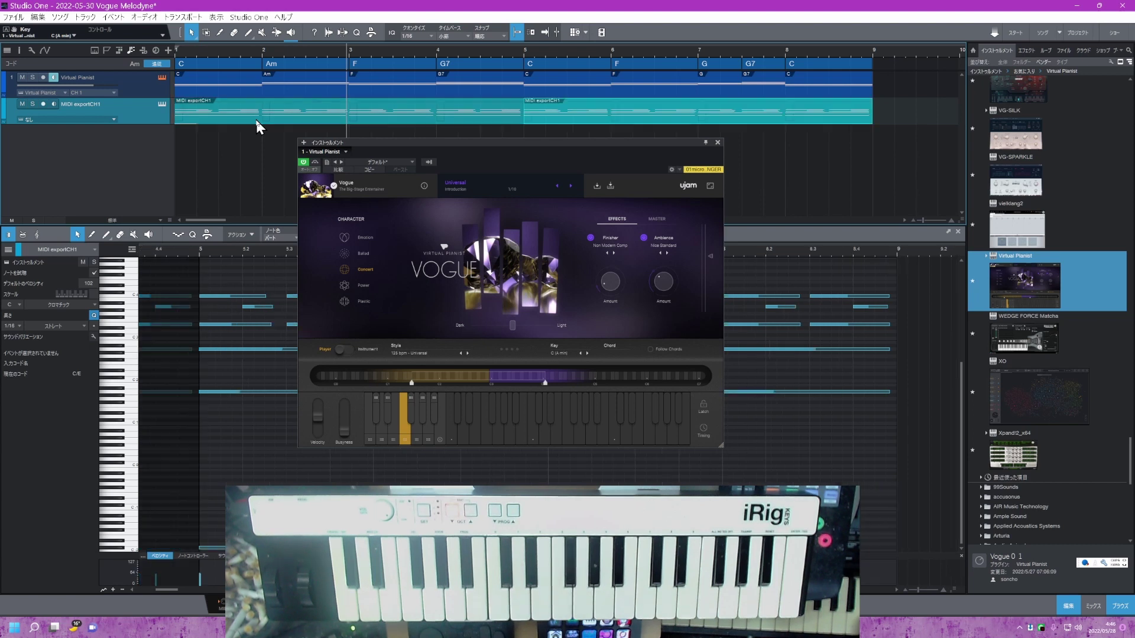
{"action": "key", "text": "shift+m"}
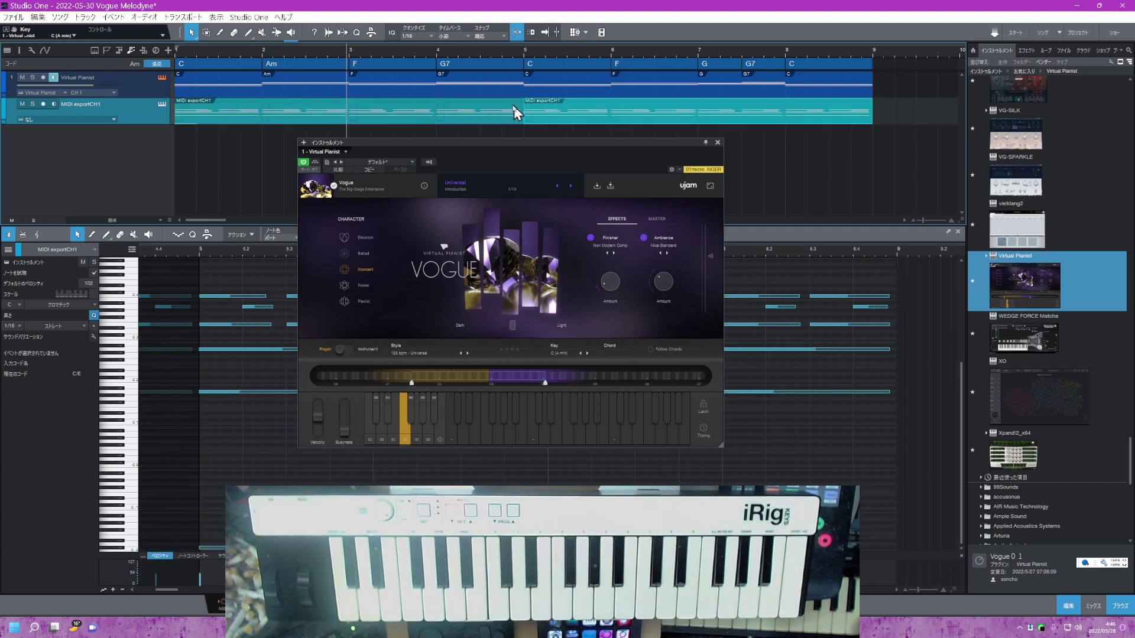
Step: Find Numa Player in the instrument browser and load it onto the MIDI exportCH1 track
{"action": "scroll", "coordinate": [995, 176], "scroll_direction": "up", "scroll_amount": 6}
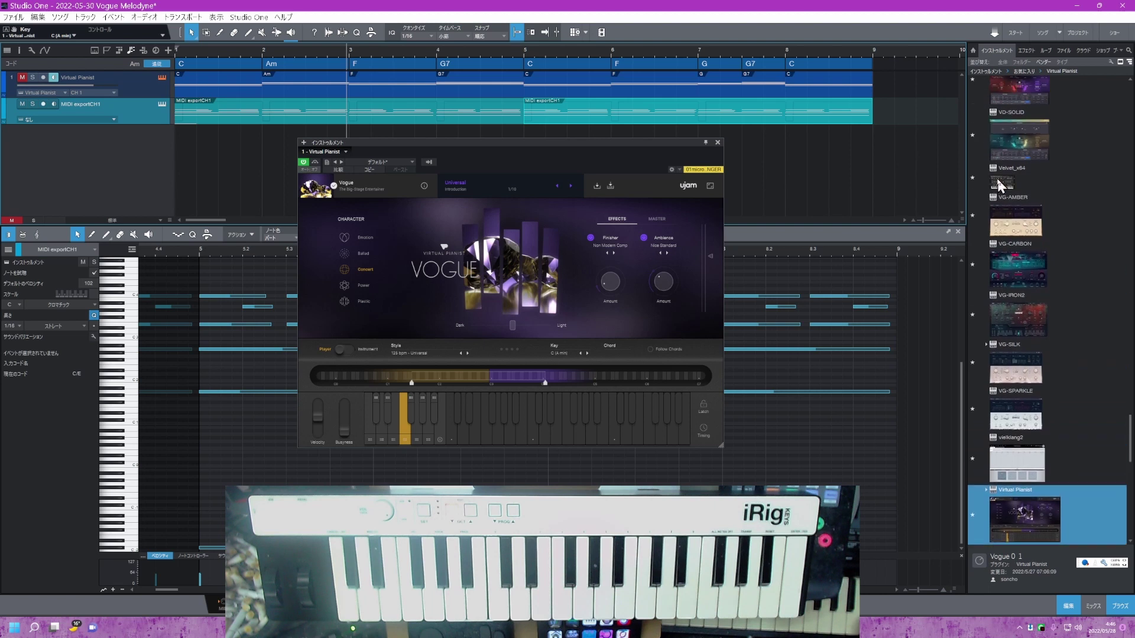
{"action": "scroll", "coordinate": [1029, 194], "scroll_direction": "up", "scroll_amount": 6}
{"action": "left_click_drag", "start_coordinate": [1023, 267], "coordinate": [152, 114]}
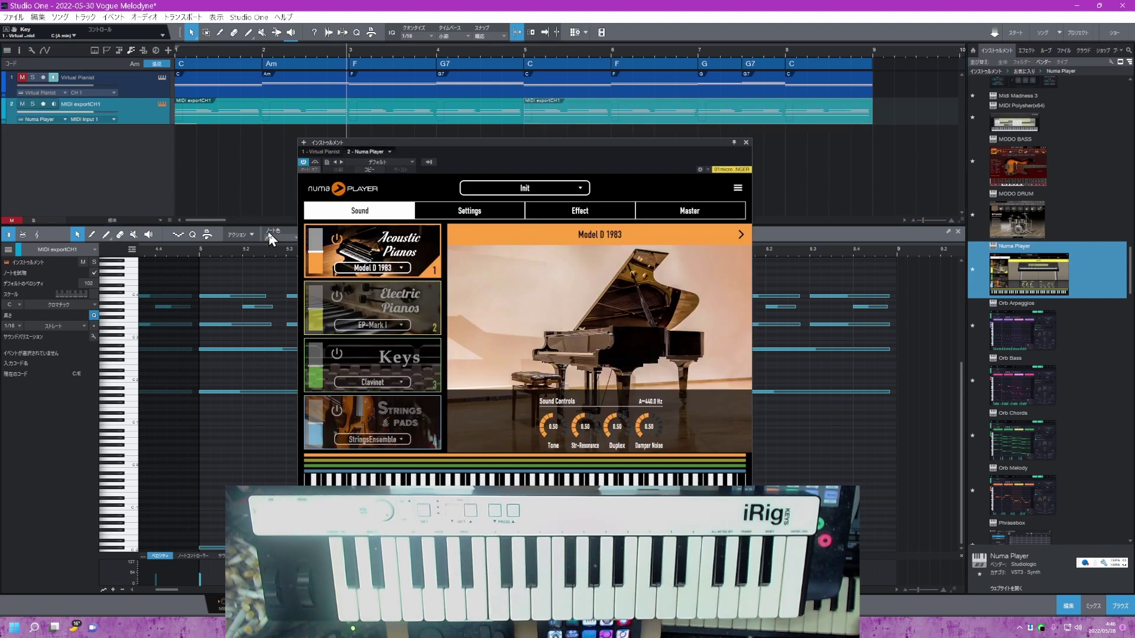
Step: Activate the Electric Pianos sound with EP-Mark I in Numa Player and play the song
{"action": "left_click", "coordinate": [337, 297]}
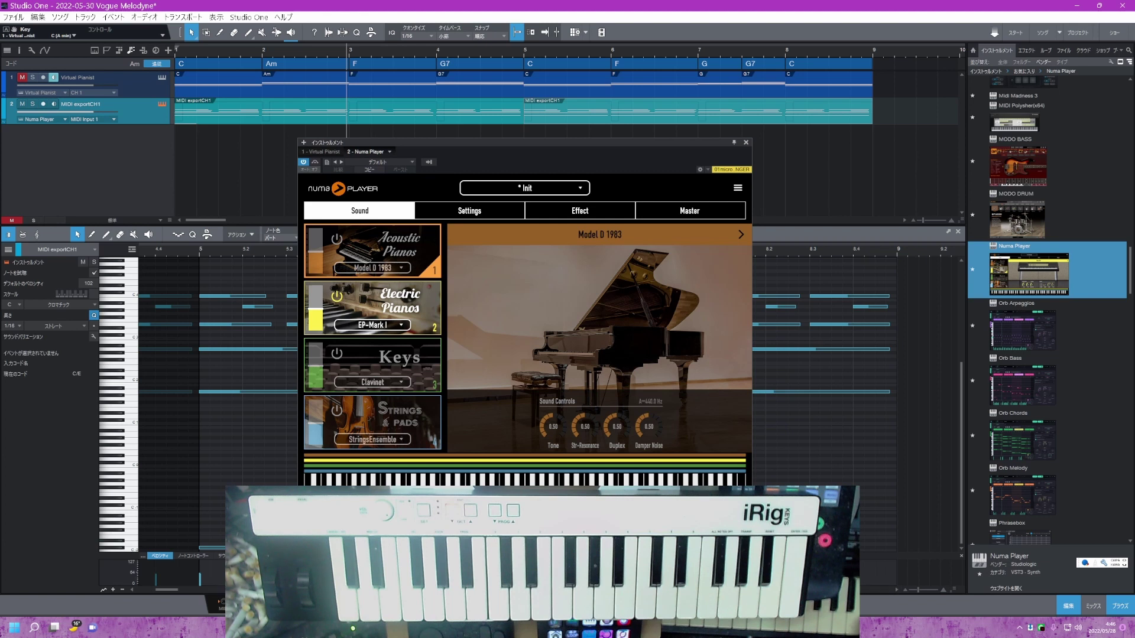
{"action": "key", "text": "space"}
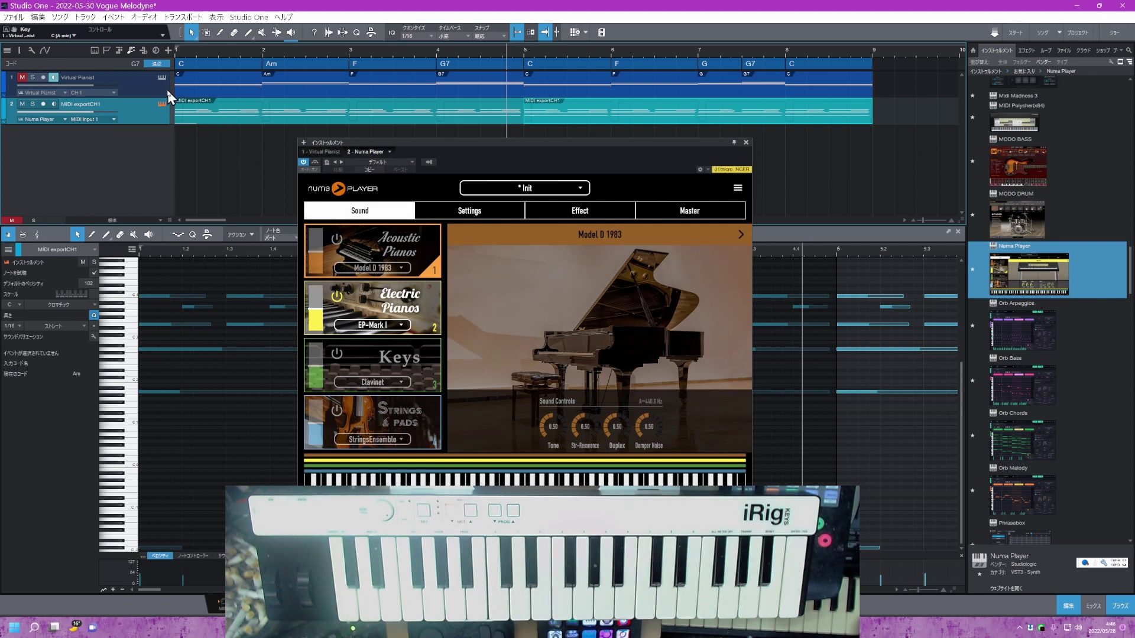
Step: Show the inspector, set the MIDI exportCH1 track's chord follow mode to Parallel (パラレル), and play the song
{"action": "left_click", "coordinate": [19, 50]}
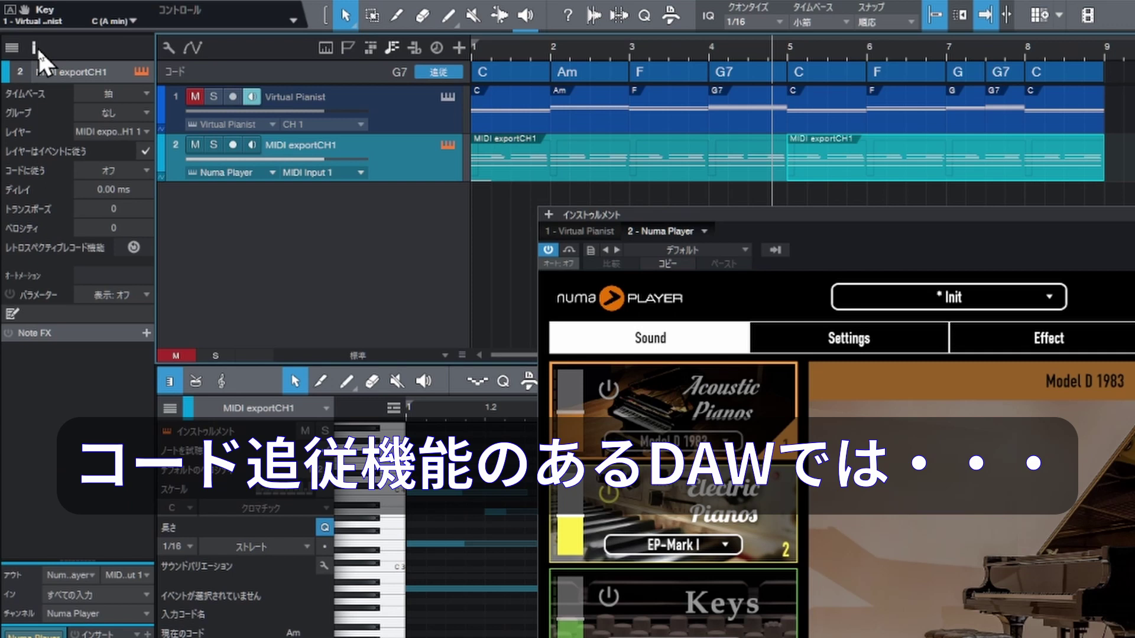
{"action": "left_click", "coordinate": [132, 170]}
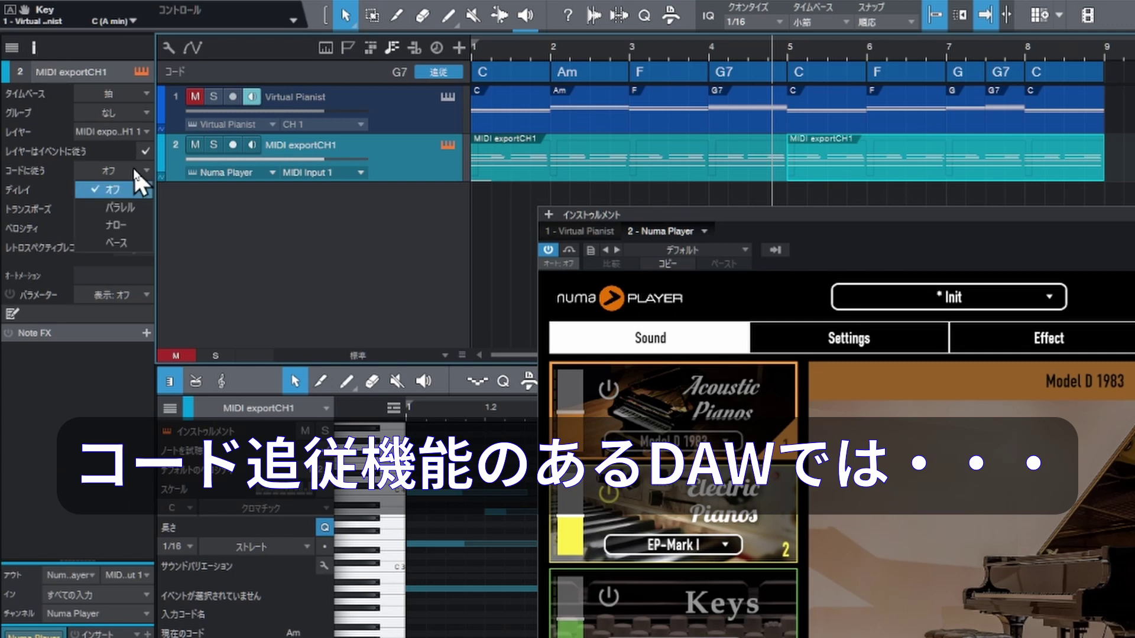
{"action": "left_click", "coordinate": [132, 212]}
{"action": "key", "text": "space"}
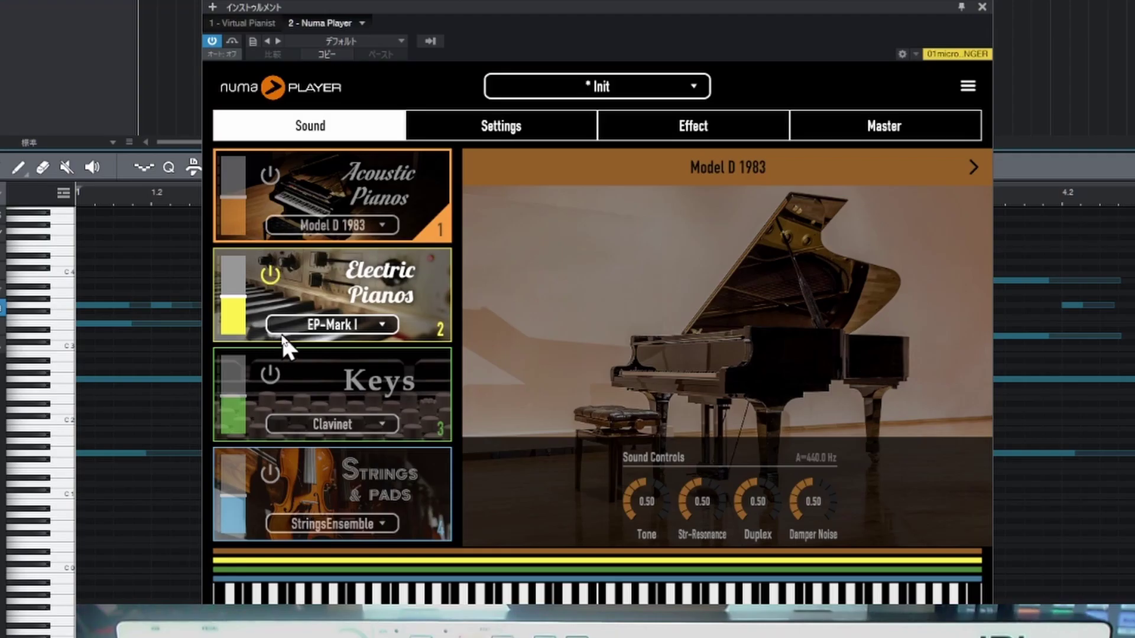
Step: Set Numa Player's master output level to 6.29 and play the song
{"action": "left_click", "coordinate": [860, 126]}
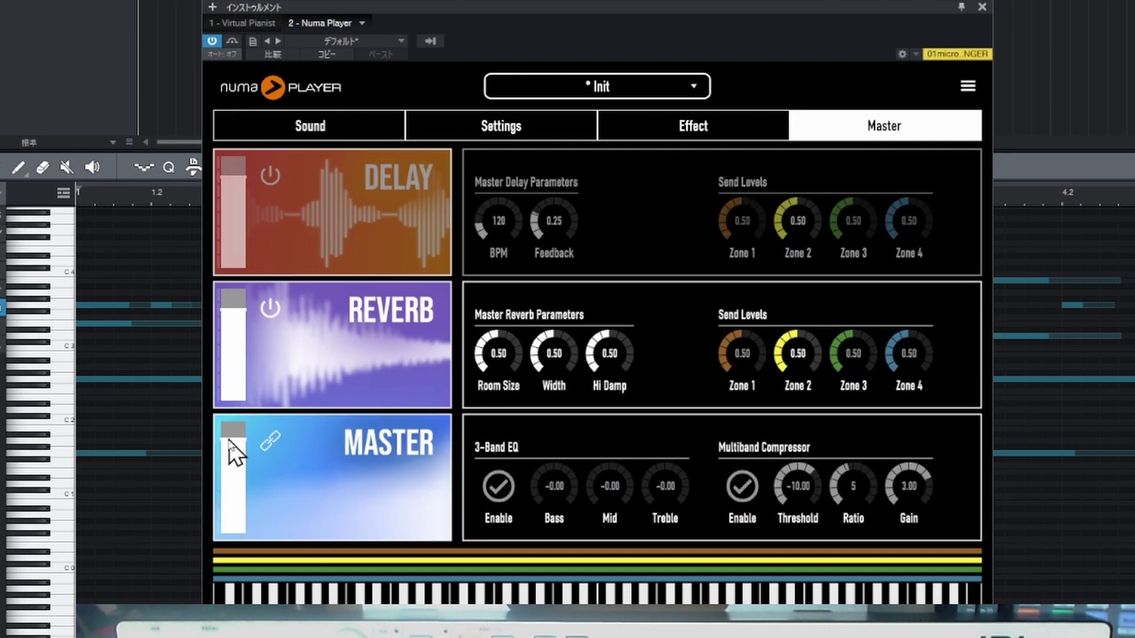
{"action": "key", "text": "space"}
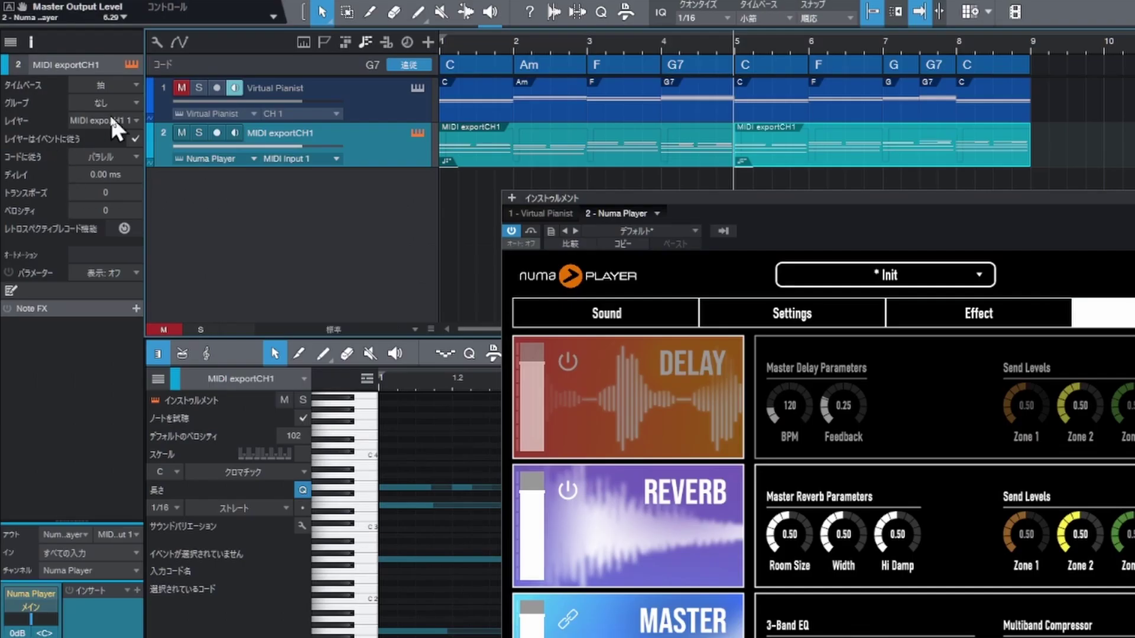
Step: Set the MIDI exportCH1 track's chord follow mode to Narrow (ナロー) and play the result
{"action": "left_click", "coordinate": [135, 156]}
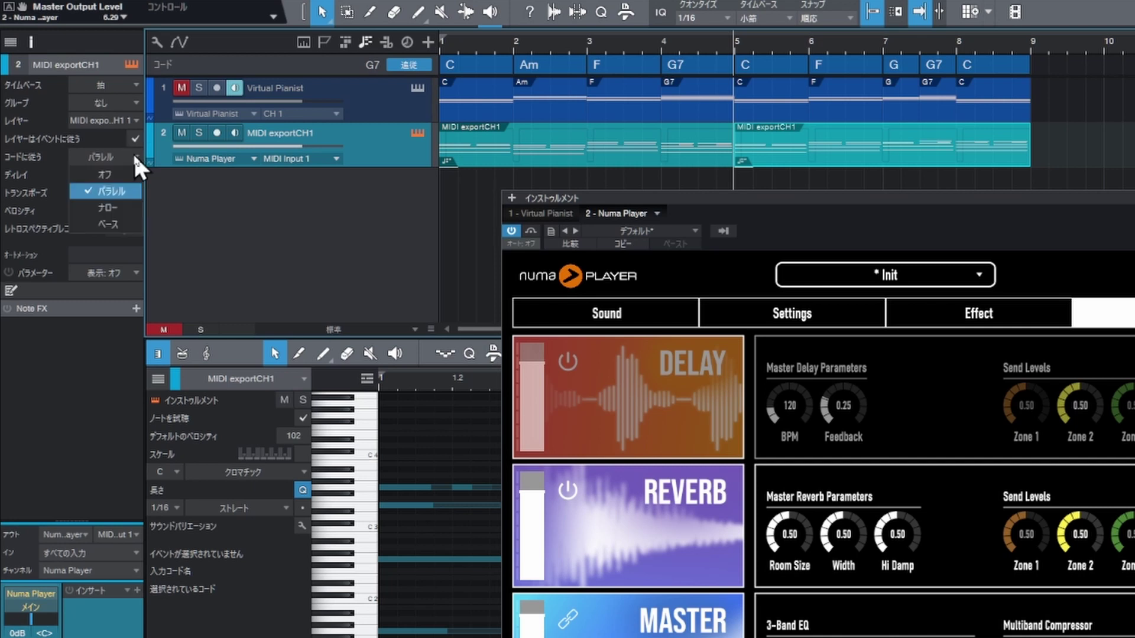
{"action": "left_click", "coordinate": [121, 204]}
{"action": "key", "text": "space"}
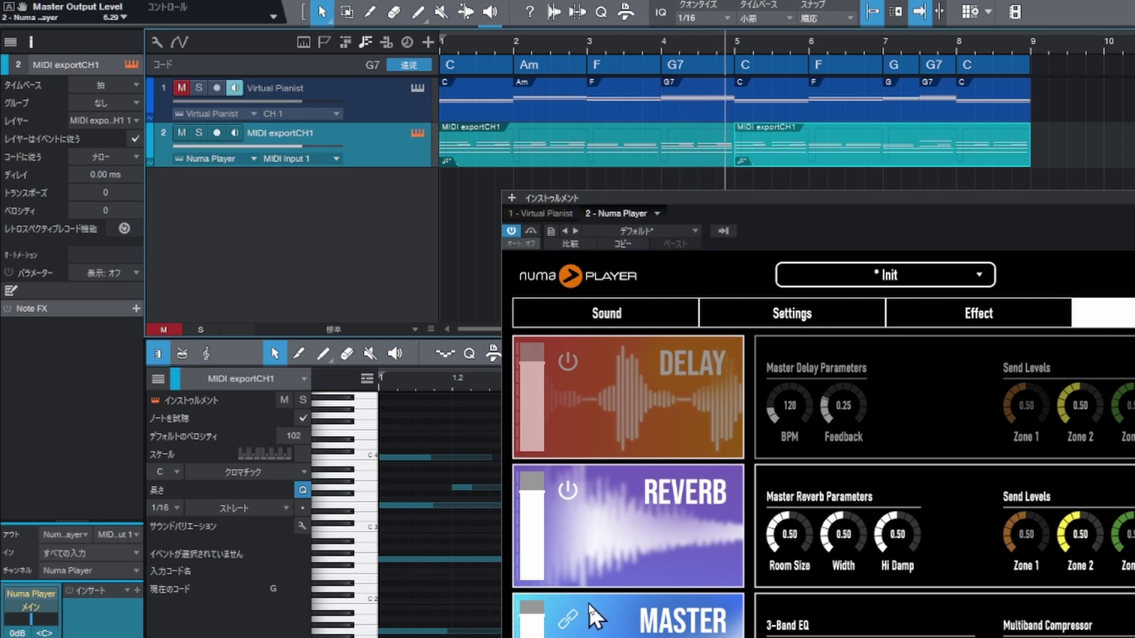
Step: Set the MIDI exportCH1 track's chord follow mode to Bass (ベース) and play the result
{"action": "left_click", "coordinate": [118, 161]}
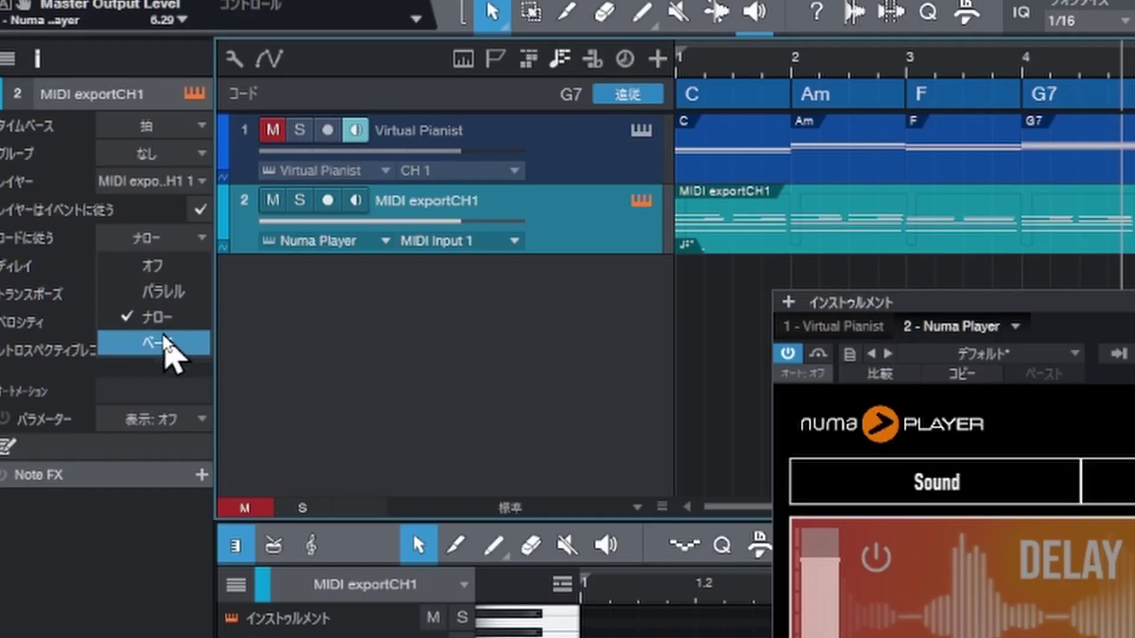
{"action": "left_click", "coordinate": [171, 344]}
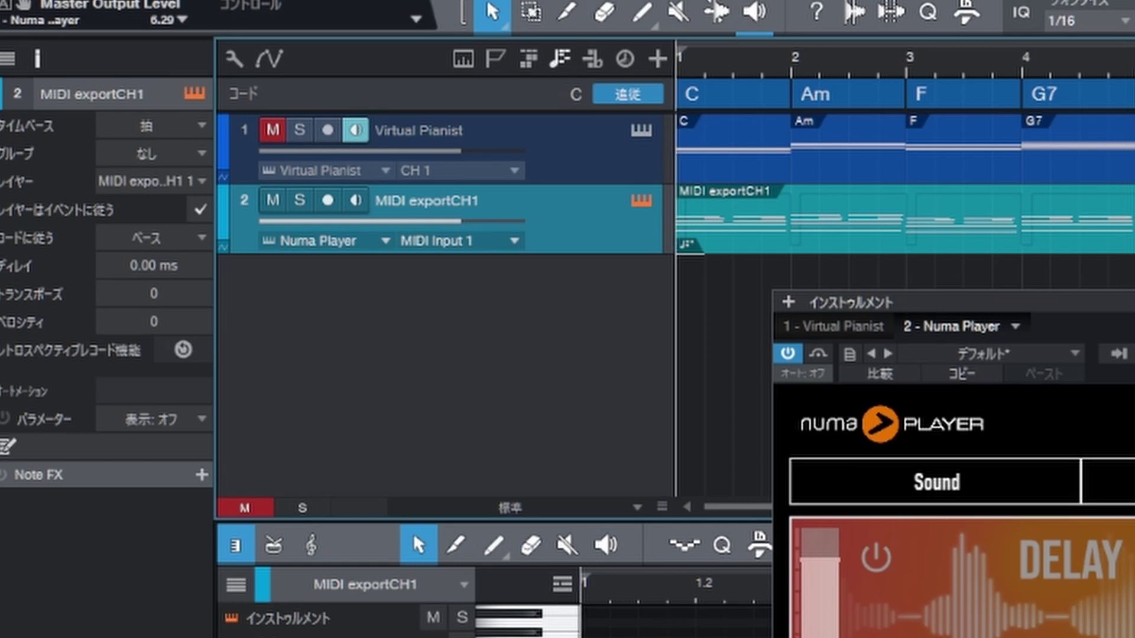
{"action": "key", "text": "space"}
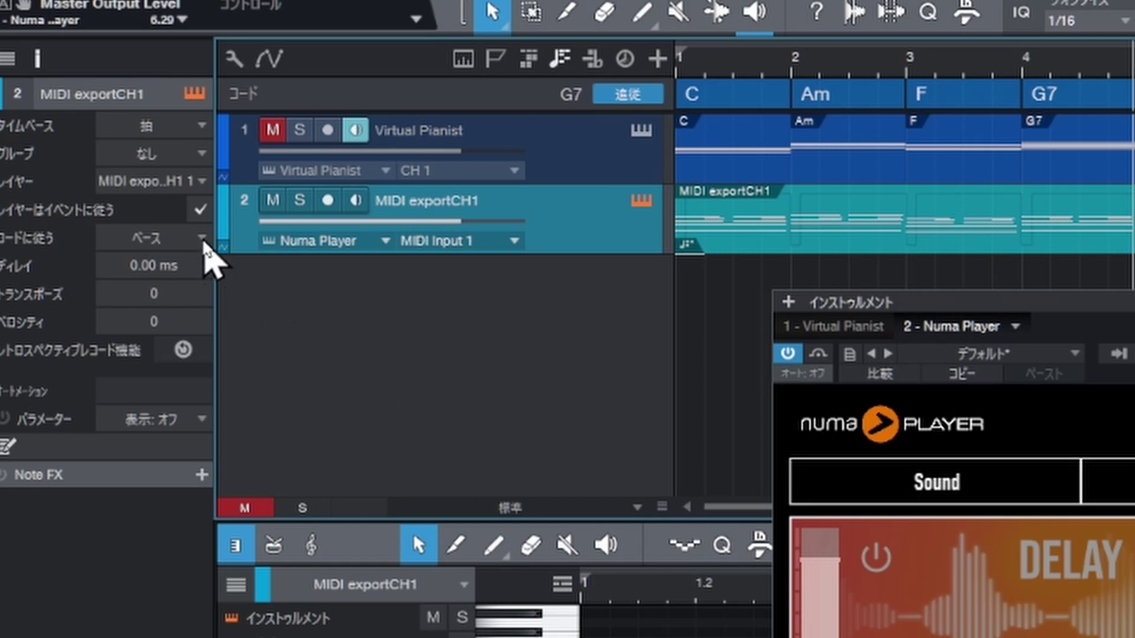
Step: Switch the MIDI exportCH1 track's chord follow mode back to Narrow (ナロー)
{"action": "left_click", "coordinate": [197, 236]}
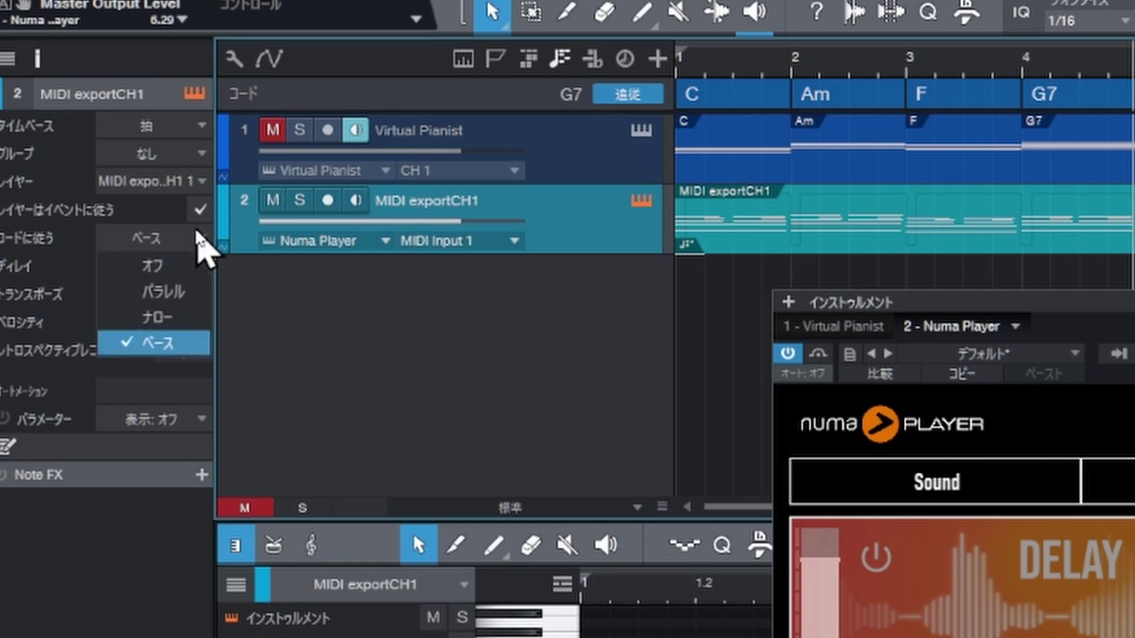
{"action": "left_click", "coordinate": [173, 317]}
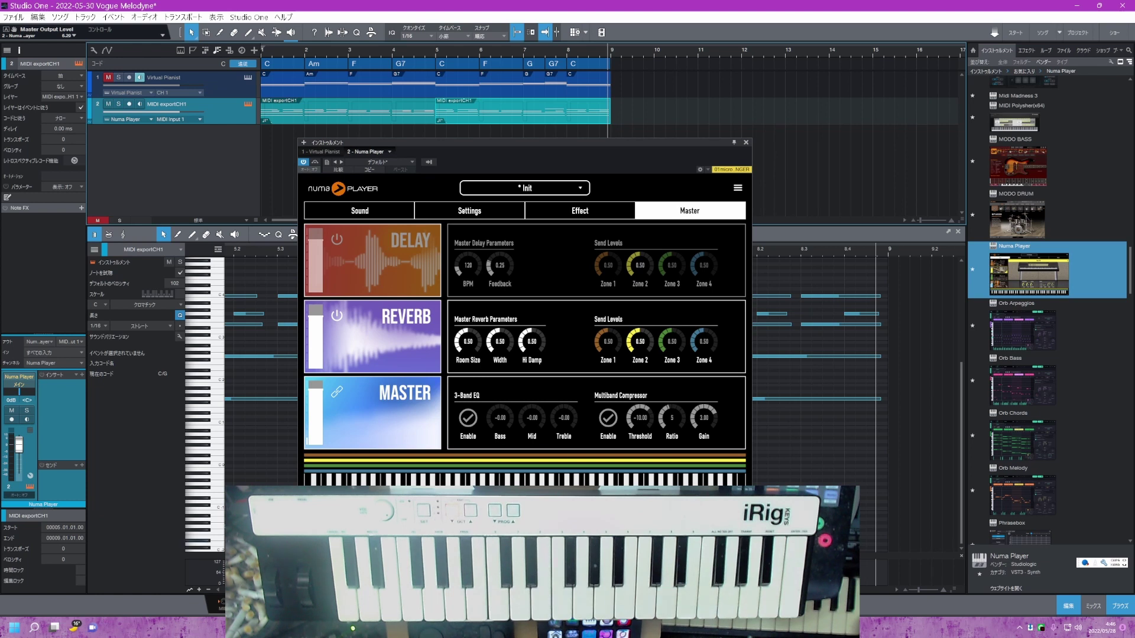
Step: Delete both MIDI clips from the MIDI exportCH1 track
{"action": "left_click_drag", "start_coordinate": [608, 109], "coordinate": [621, 106]}
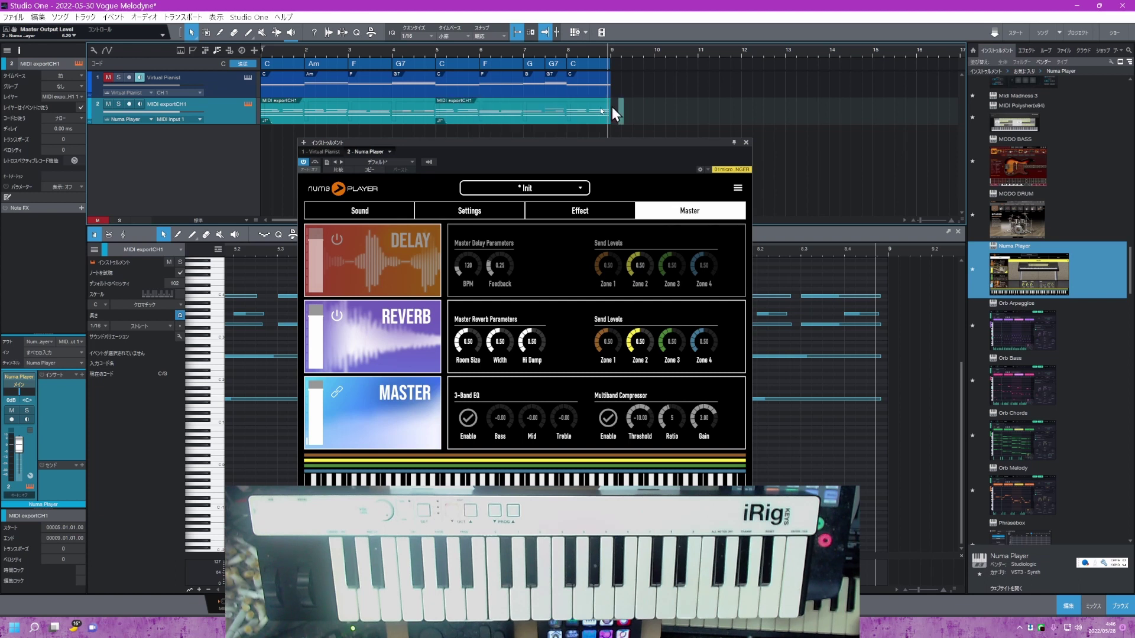
{"action": "left_click_drag", "start_coordinate": [456, 112], "coordinate": [313, 119]}
{"action": "key", "text": "Delete"}
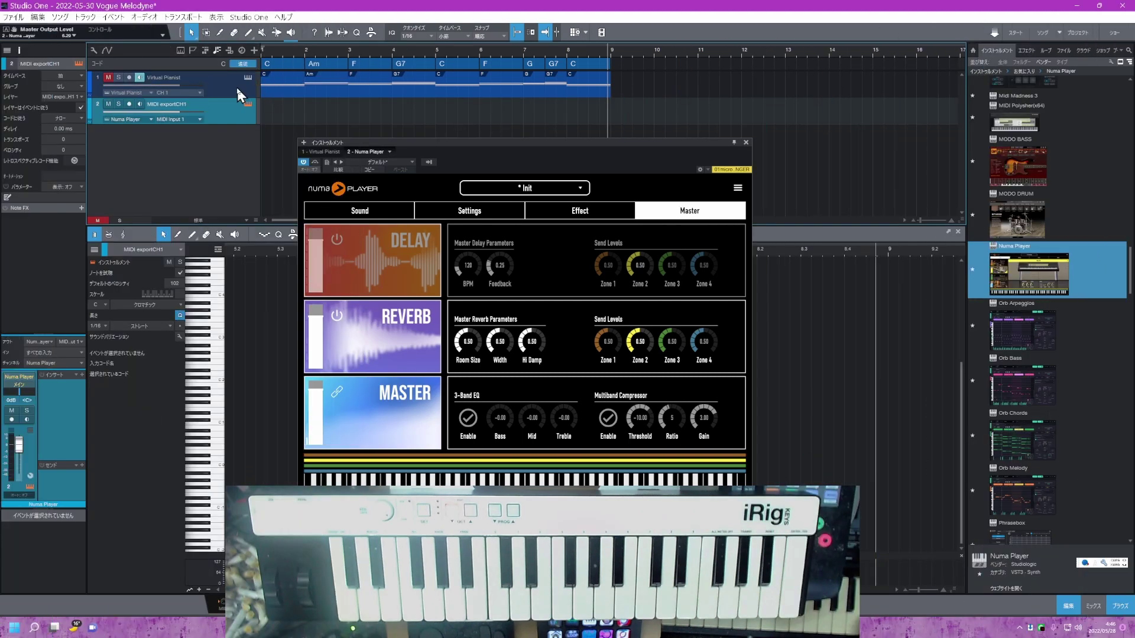
Step: Unmute the Virtual Pianist track and increase its height to reveal its input settings
{"action": "left_click", "coordinate": [240, 86]}
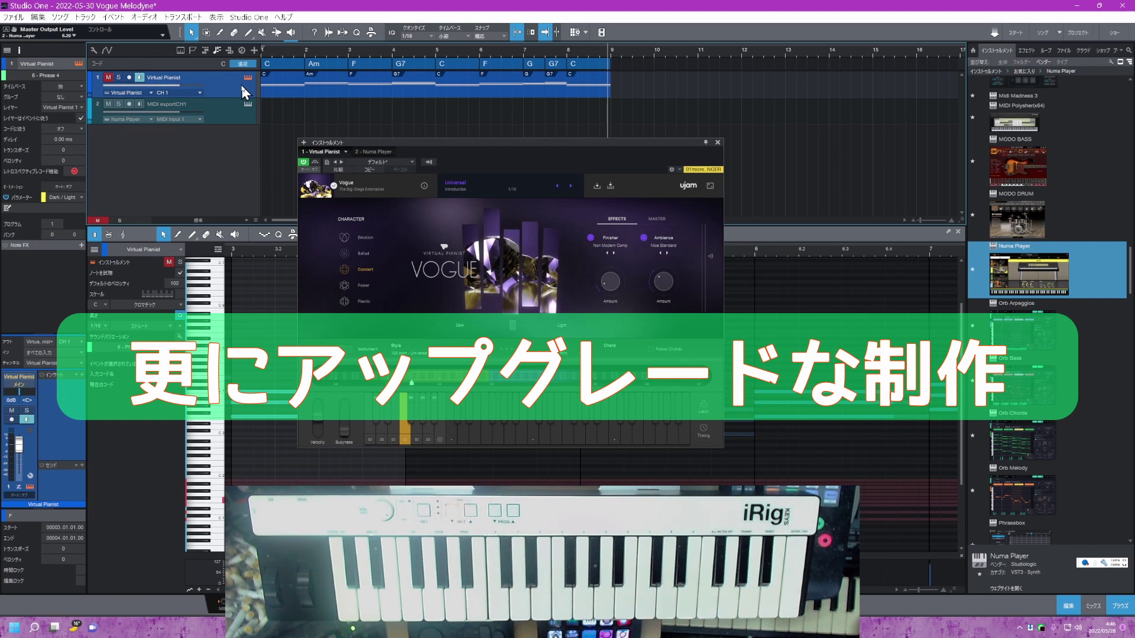
{"action": "left_click", "coordinate": [109, 80]}
{"action": "left_click_drag", "start_coordinate": [228, 98], "coordinate": [226, 122]}
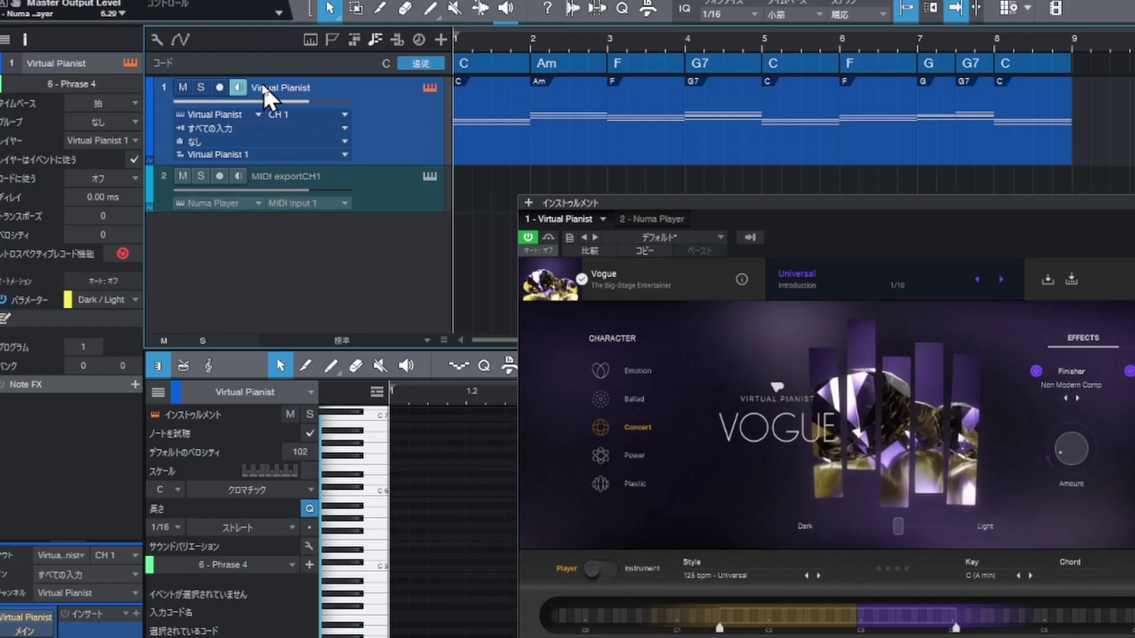
Step: Arm the Virtual Pianist track for recording and select the MIDI exportCH1 track
{"action": "left_click", "coordinate": [220, 88]}
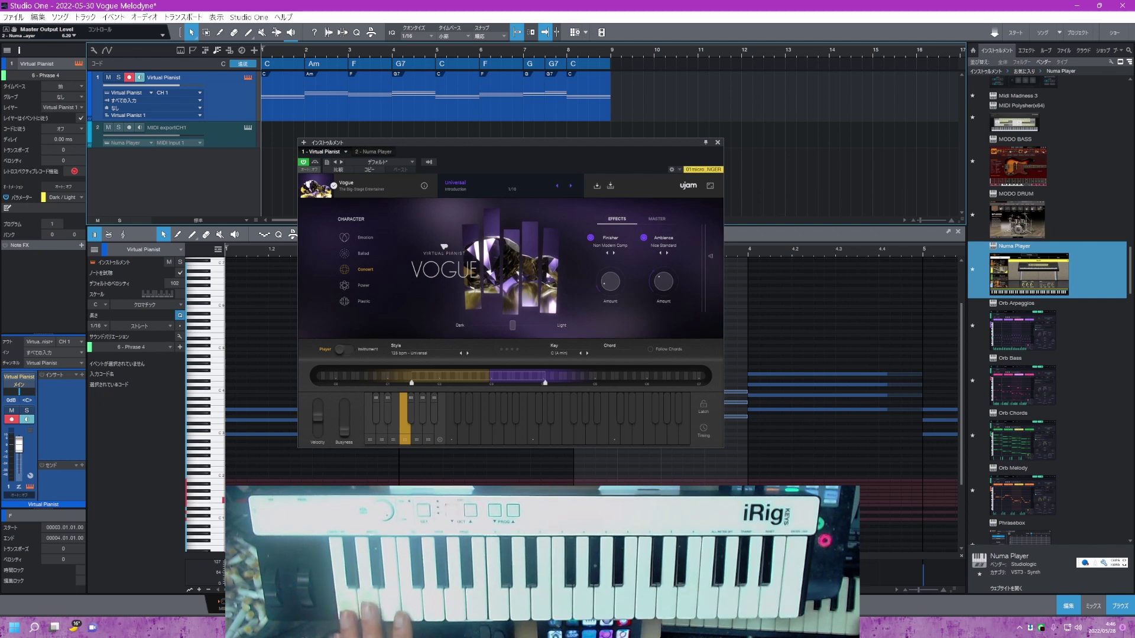
{"action": "left_click", "coordinate": [178, 132]}
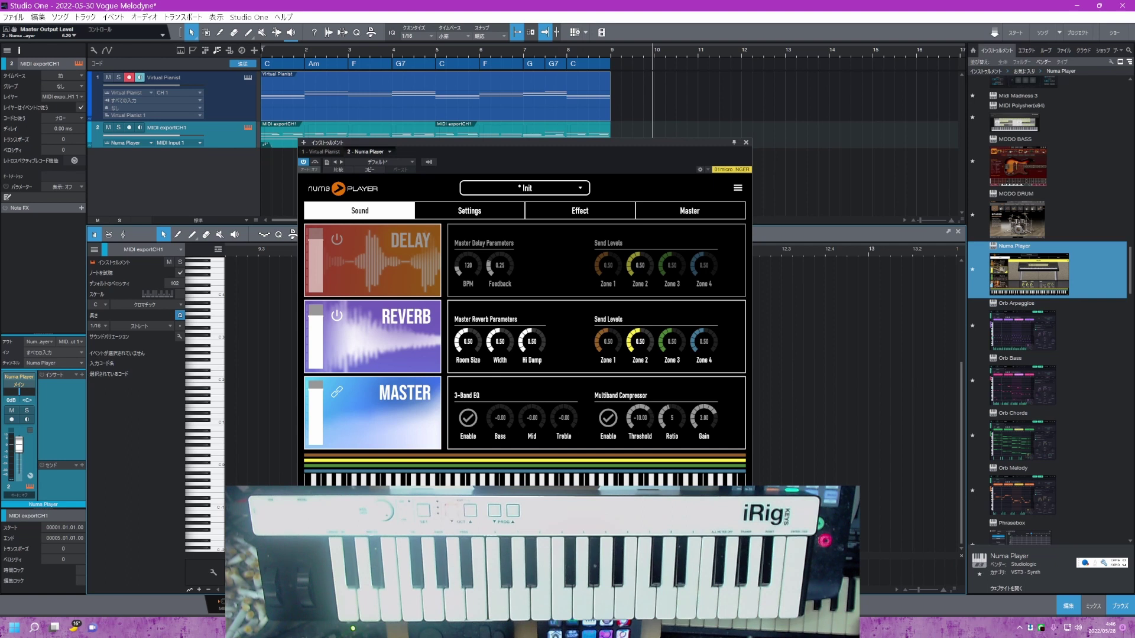
Step: Select the Virtual Pianist track, show the Variation (バリエーション) track in the note editor, and close the instrument window
{"action": "key", "text": "Up"}
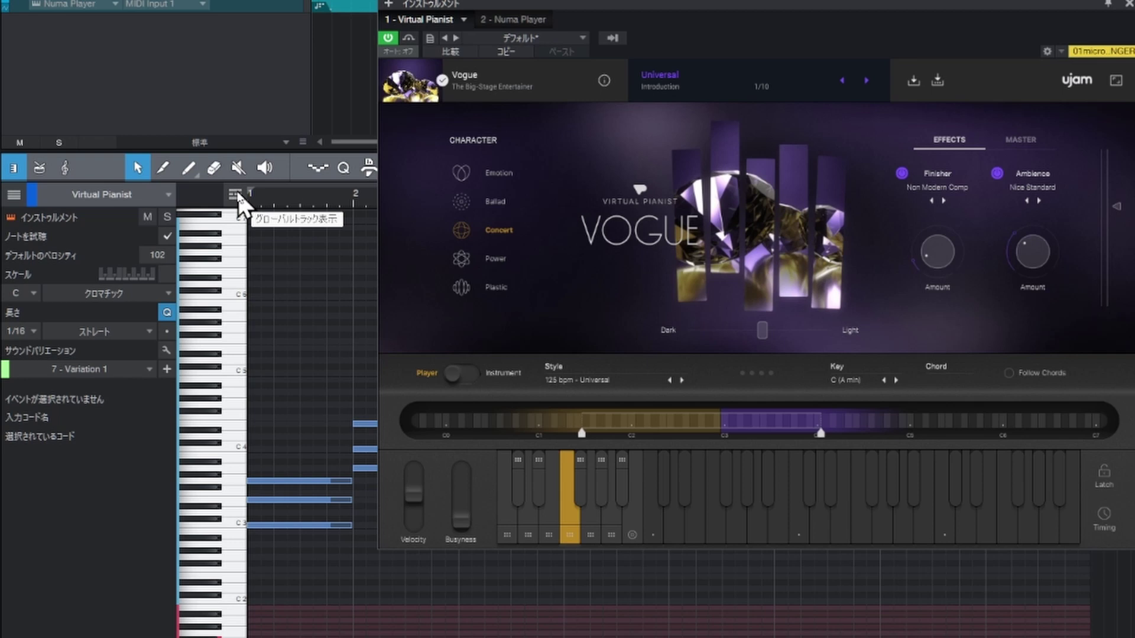
{"action": "left_click", "coordinate": [237, 194]}
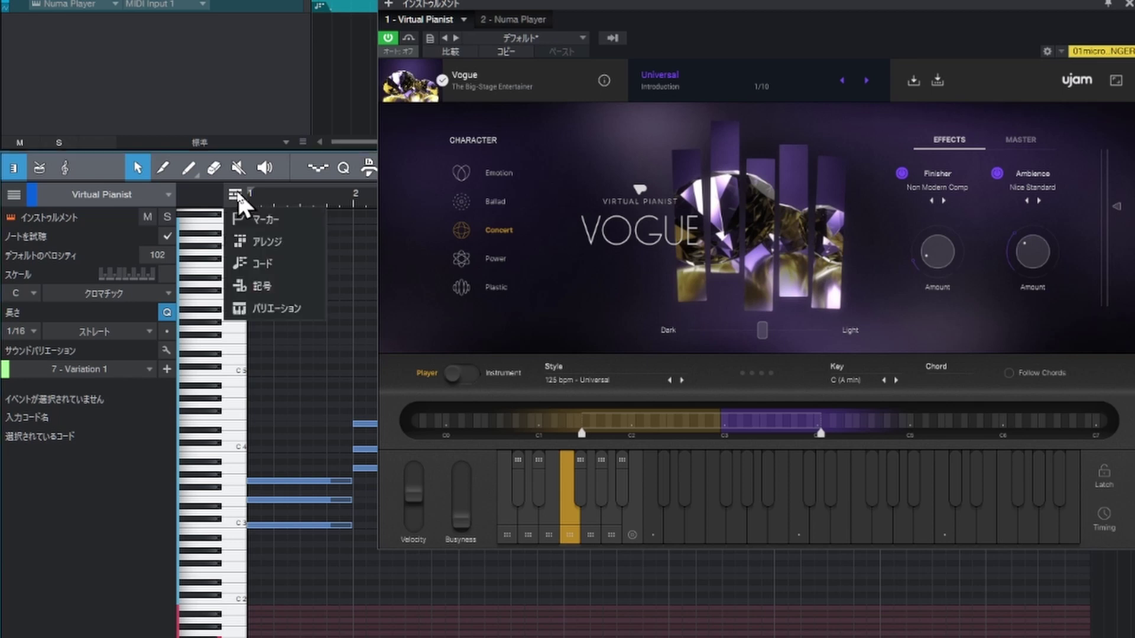
{"action": "left_click", "coordinate": [260, 308]}
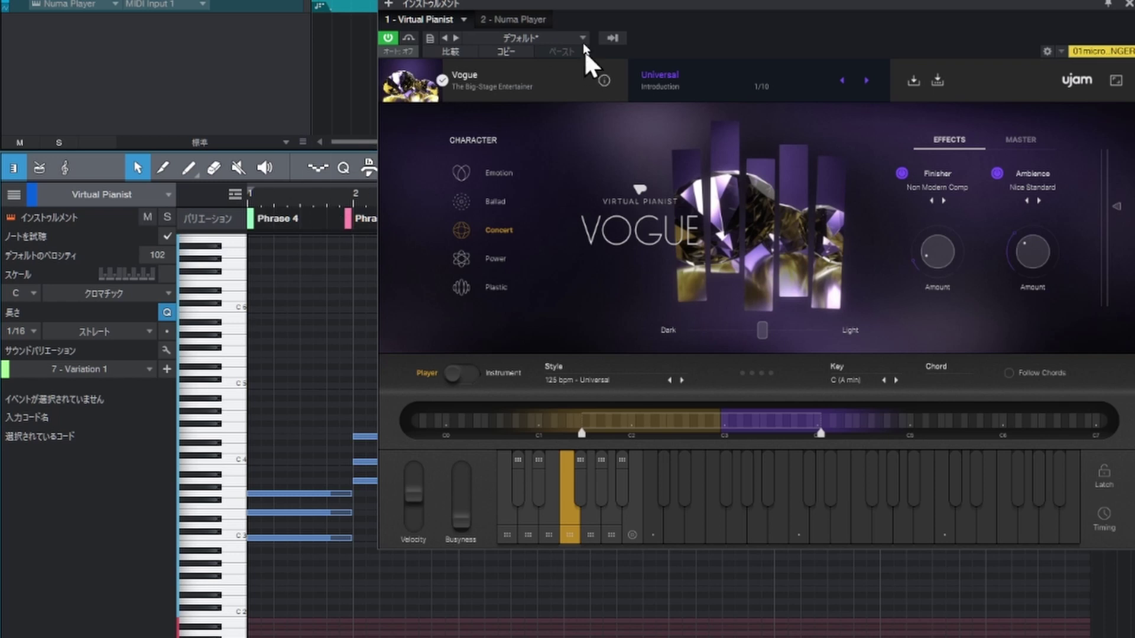
{"action": "left_click", "coordinate": [1125, 3]}
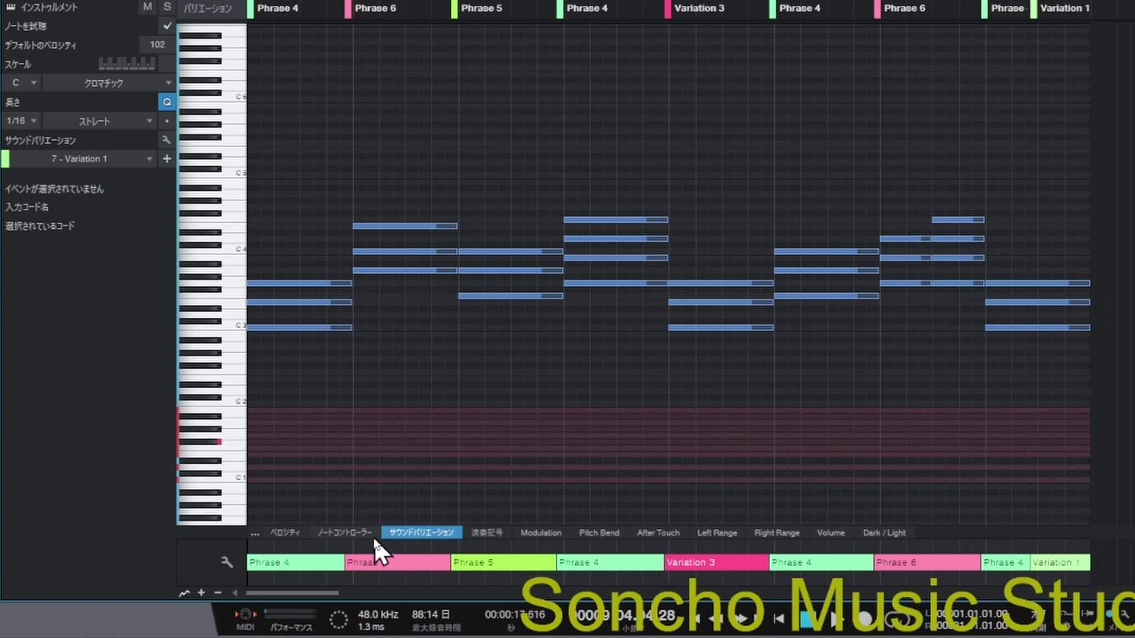
Step: Enlarge the sound variation lane and align the starts of Phrase 6 and Phrase 5 with bars 2 and 3
{"action": "left_click_drag", "start_coordinate": [362, 536], "coordinate": [363, 398]}
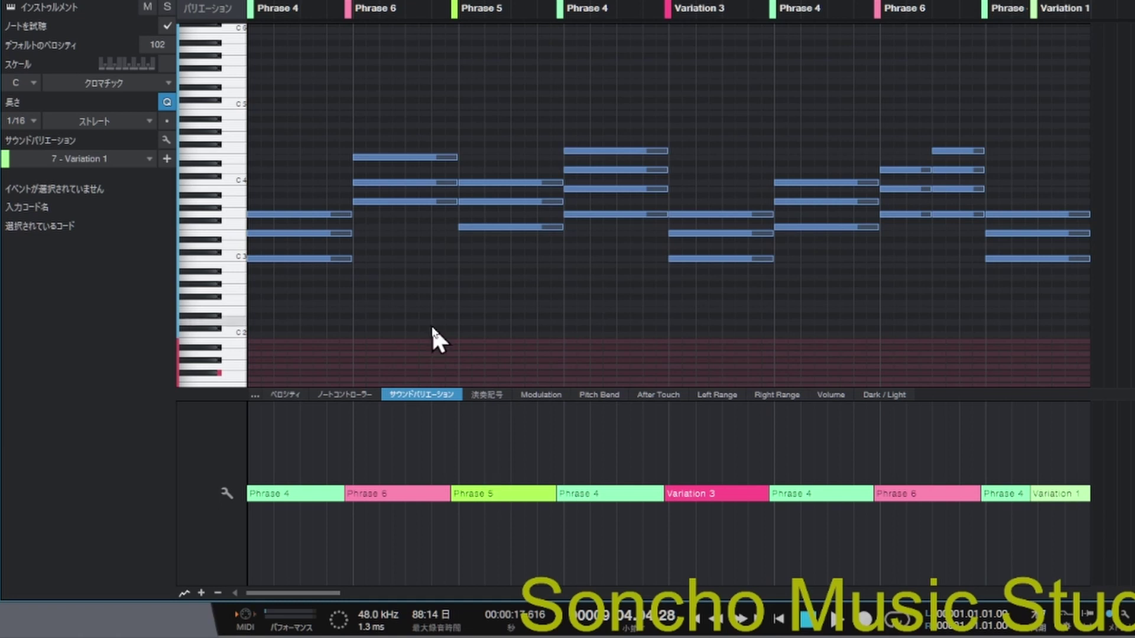
{"action": "scroll", "coordinate": [432, 328], "scroll_direction": "down", "scroll_amount": 3}
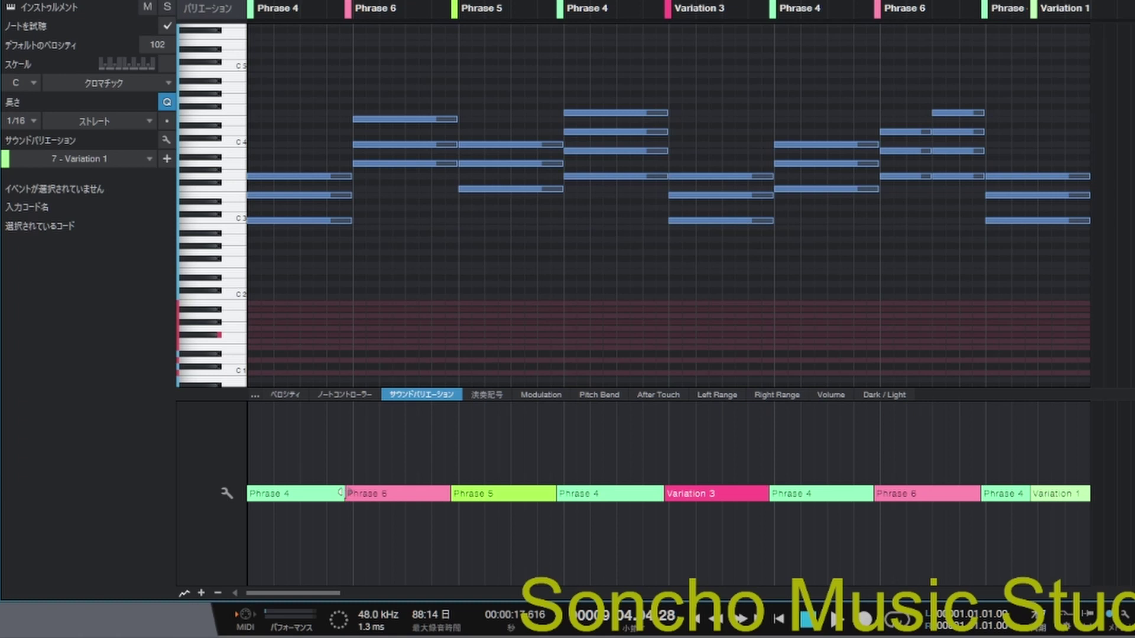
{"action": "left_click_drag", "start_coordinate": [341, 493], "coordinate": [353, 493]}
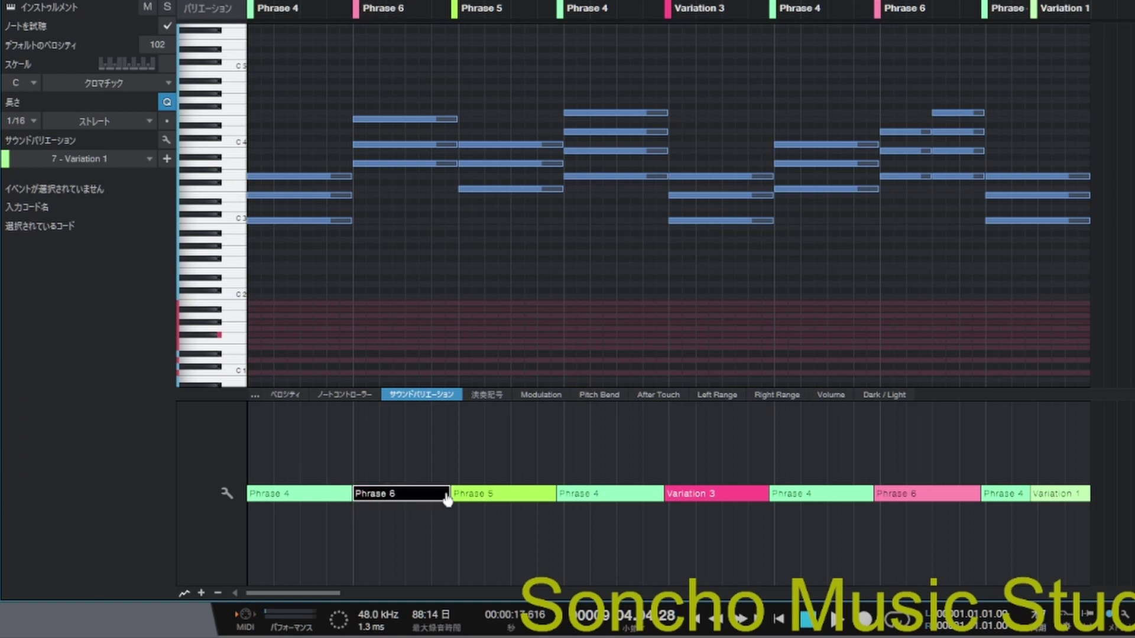
{"action": "left_click_drag", "start_coordinate": [453, 493], "coordinate": [456, 493]}
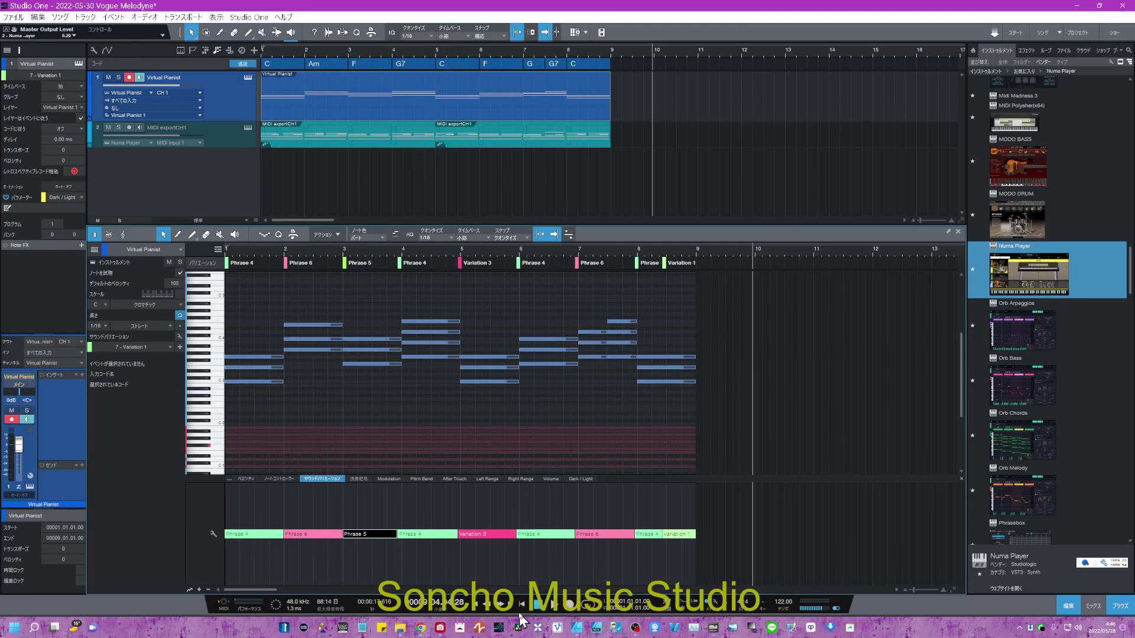
Step: Play the song from the start to check the adjusted phrase changes, and stop after the last chord
{"action": "left_click", "coordinate": [521, 604]}
{"action": "left_click", "coordinate": [553, 604]}
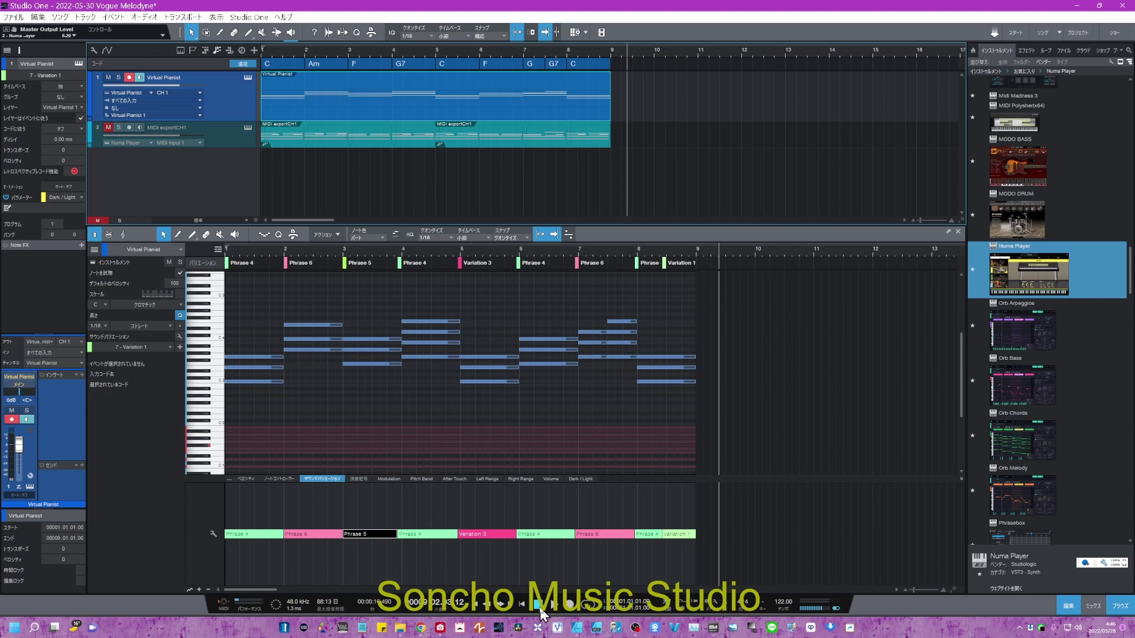
{"action": "left_click", "coordinate": [539, 608]}
Step: Change the final Variation 1 block to Stop and audition the ending from bar 7
{"action": "left_click", "coordinate": [651, 543]}
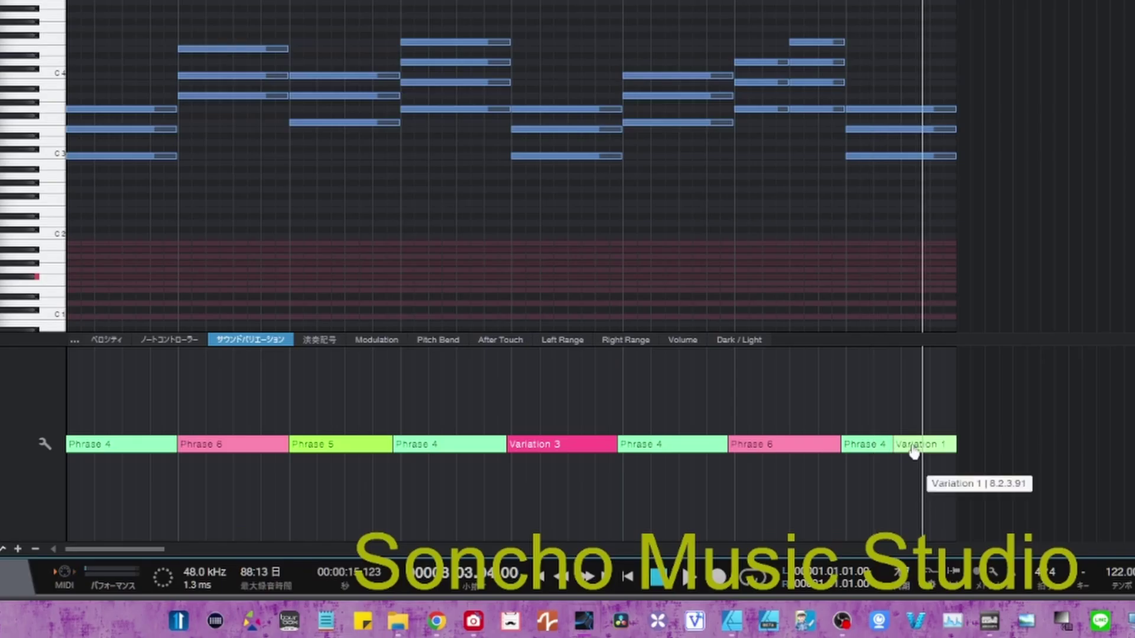
{"action": "left_click", "coordinate": [913, 449]}
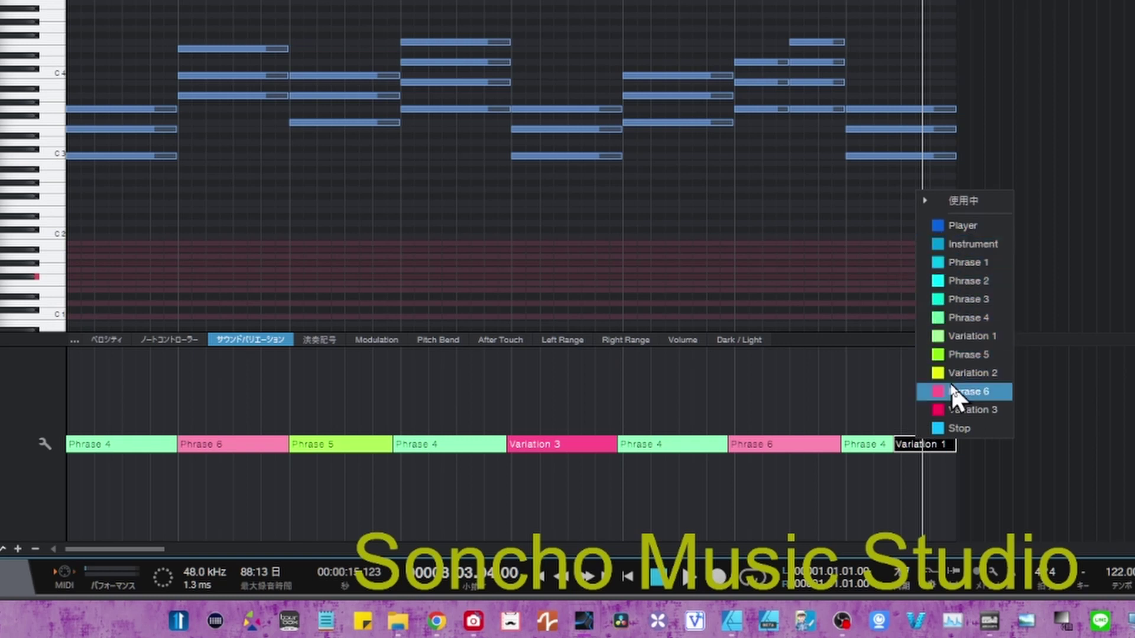
{"action": "left_click", "coordinate": [953, 427]}
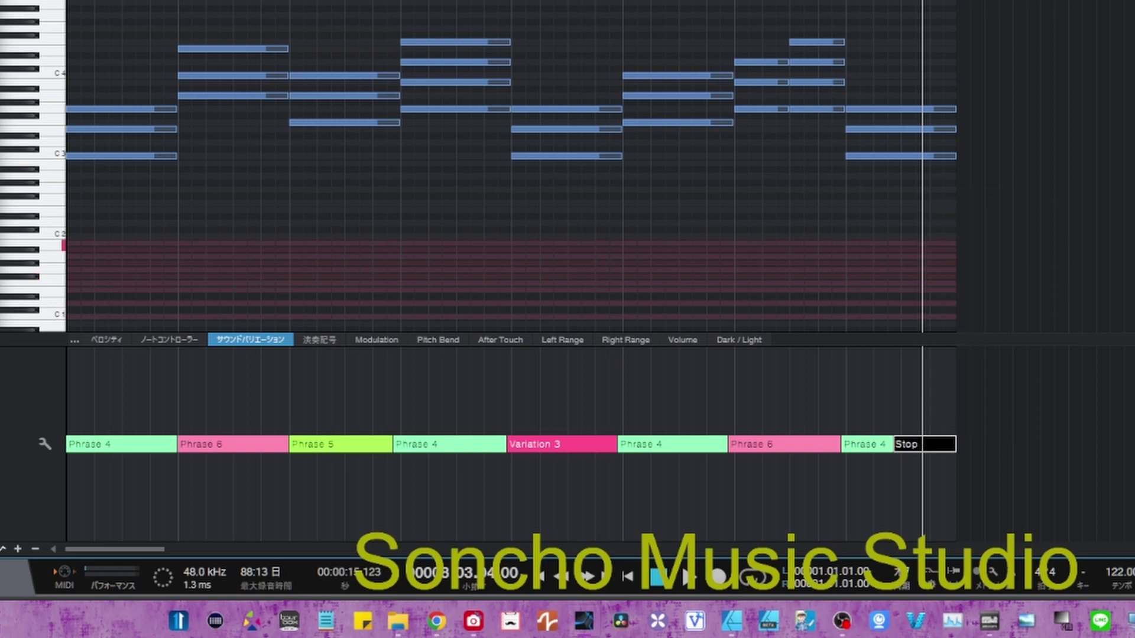
{"action": "key", "text": "space"}
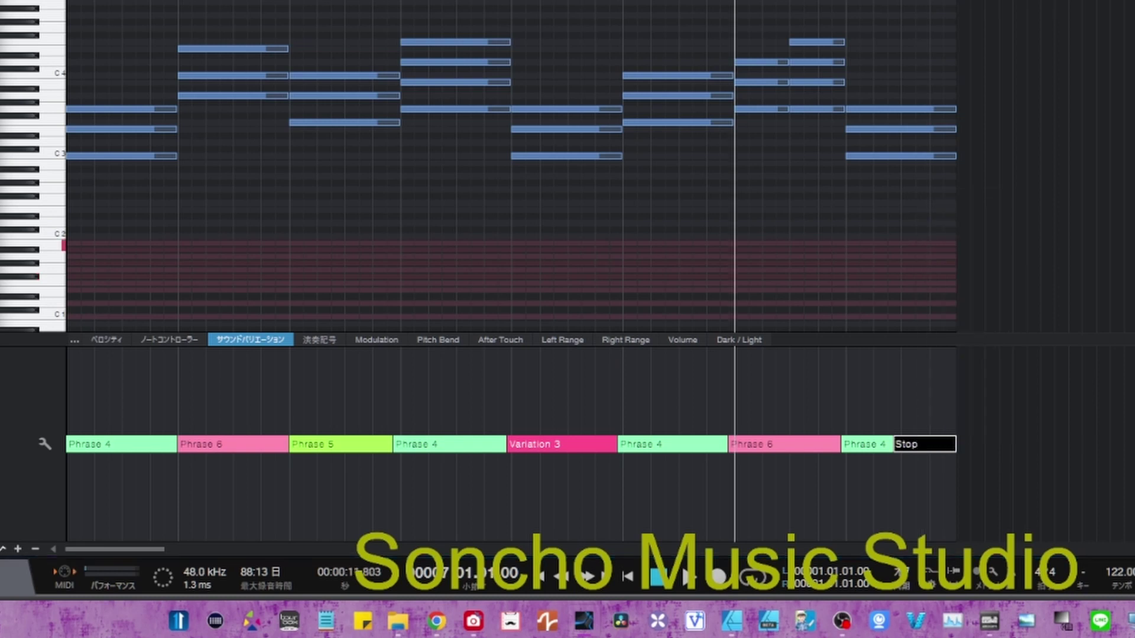
{"action": "key", "text": "space"}
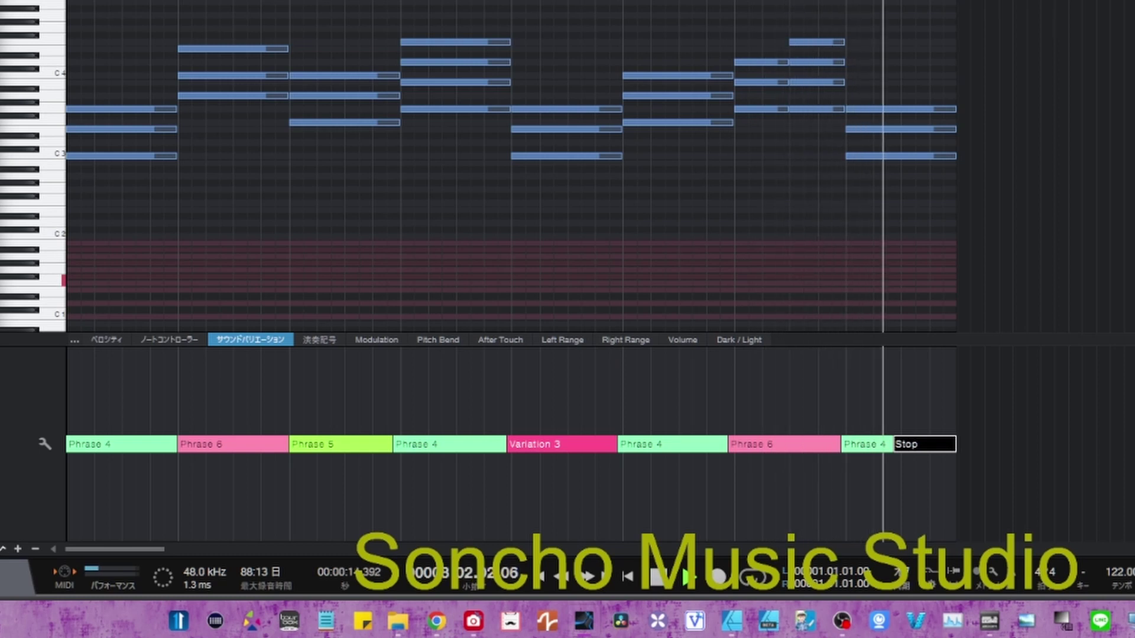
{"action": "key", "text": "space"}
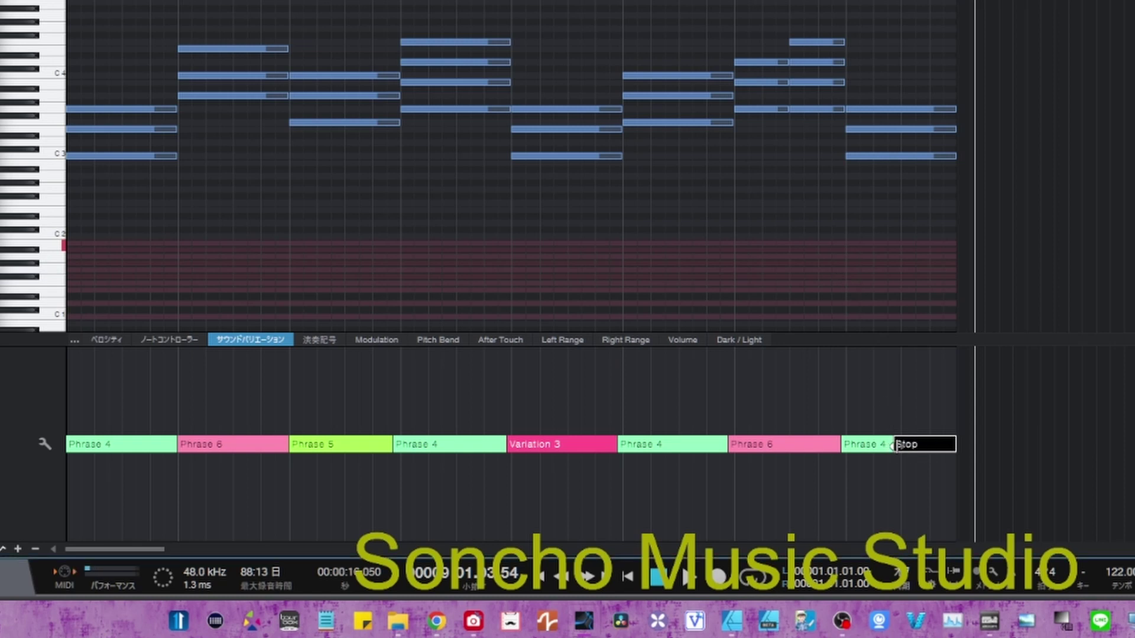
Step: Delay the start of the Stop block to just after beat 3 of bar 8, audition the ending, and return to the song start
{"action": "left_click_drag", "start_coordinate": [895, 444], "coordinate": [908, 444]}
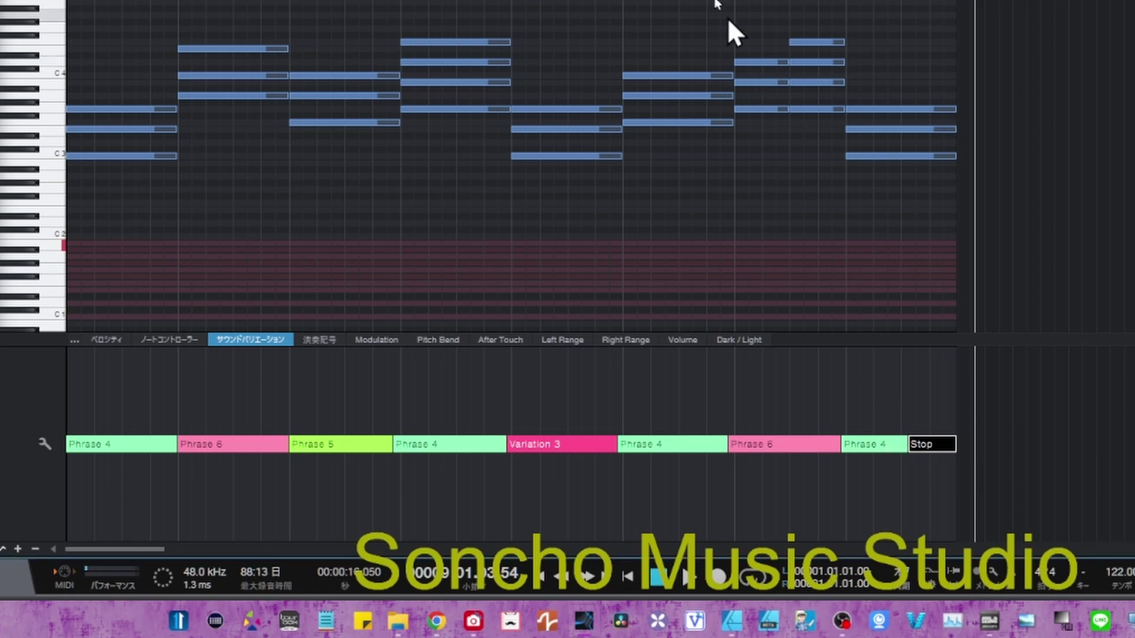
{"action": "key", "text": "space"}
{"action": "key", "text": "space"}
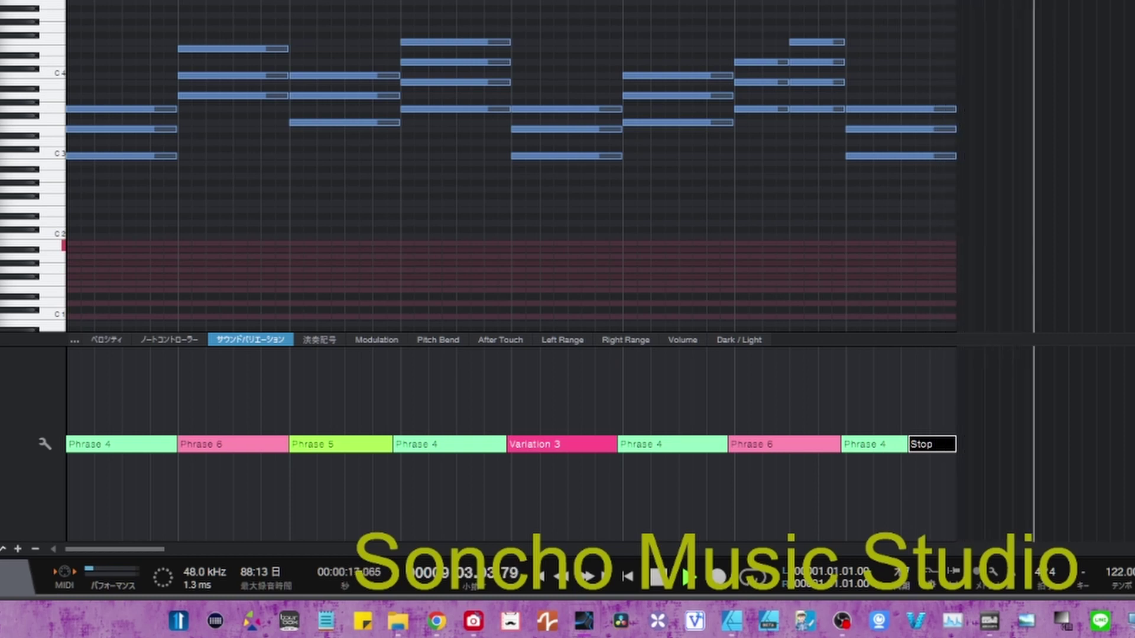
{"action": "key", "text": "space"}
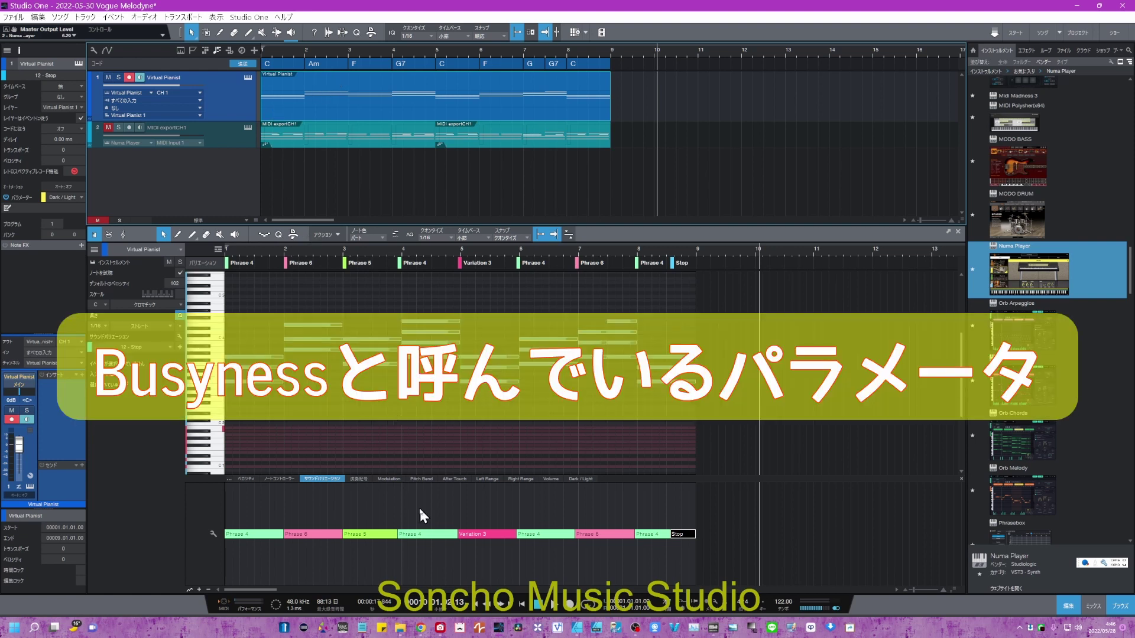
{"action": "left_click", "coordinate": [520, 603]}
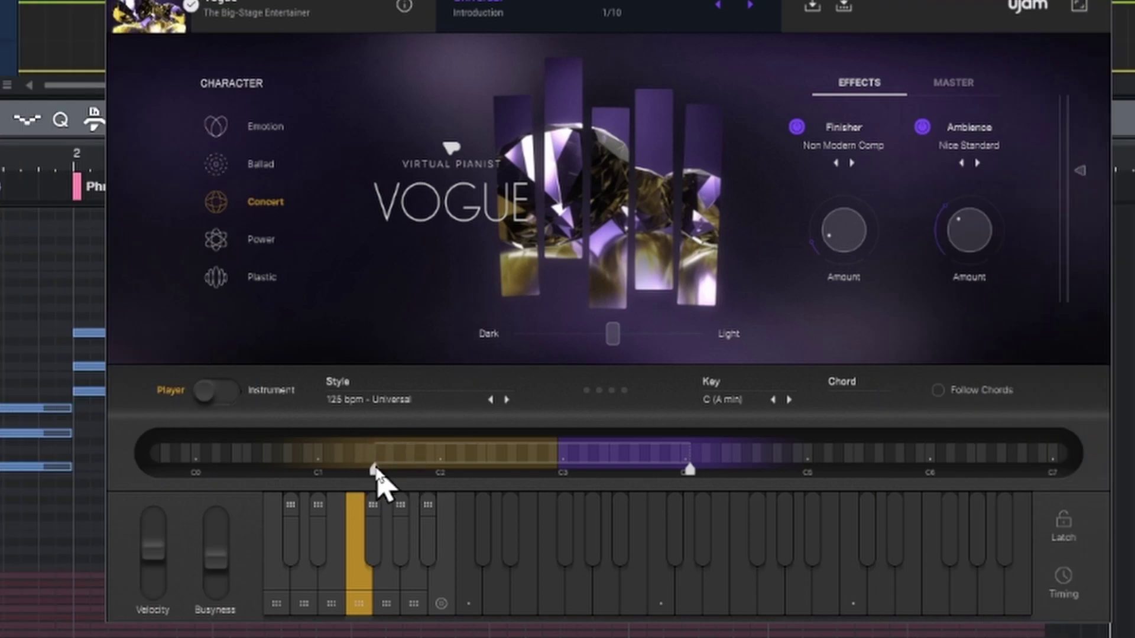
Step: Set Vogue's playing range to 43 for the low limit and 73 for the high limit, and set Dark/Light to about +4
{"action": "mouse_move", "coordinate": [375, 468]}
{"action": "left_mouse_down"}
{"action": "mouse_move", "coordinate": [402, 471]}
{"action": "mouse_move", "coordinate": [392, 470]}
{"action": "left_mouse_up"}
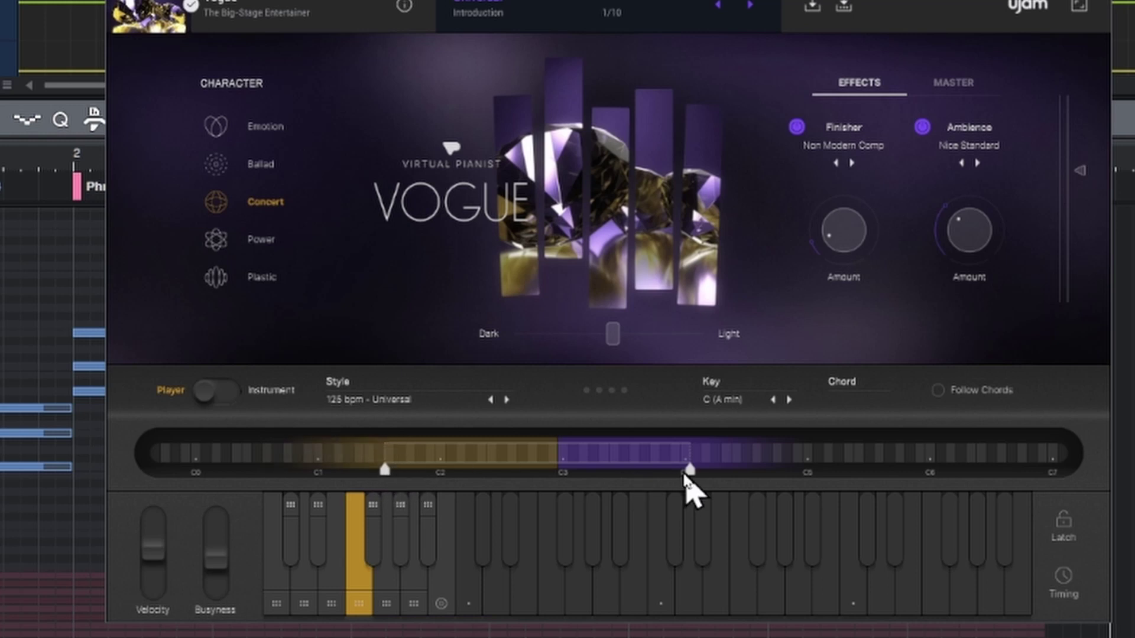
{"action": "mouse_move", "coordinate": [687, 471]}
{"action": "left_mouse_down"}
{"action": "mouse_move", "coordinate": [740, 471]}
{"action": "mouse_move", "coordinate": [676, 472]}
{"action": "mouse_move", "coordinate": [700, 471]}
{"action": "left_mouse_up"}
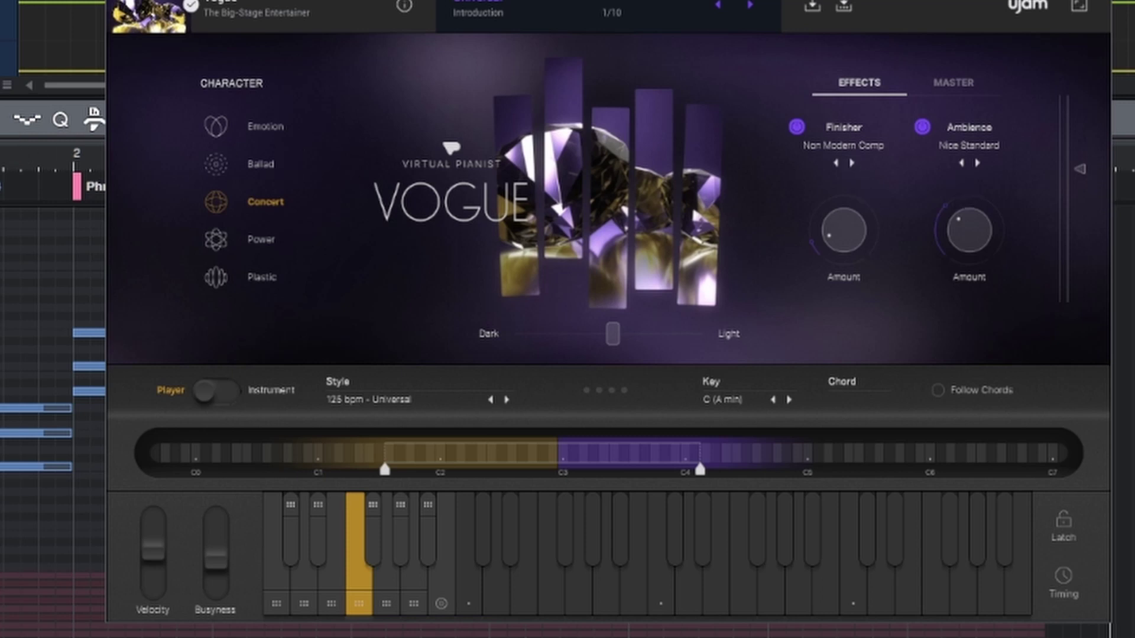
{"action": "mouse_move", "coordinate": [612, 334]}
{"action": "left_mouse_down"}
{"action": "mouse_move", "coordinate": [625, 340]}
{"action": "mouse_move", "coordinate": [603, 338]}
{"action": "mouse_move", "coordinate": [632, 346]}
{"action": "mouse_move", "coordinate": [598, 345]}
{"action": "mouse_move", "coordinate": [627, 345]}
{"action": "mouse_move", "coordinate": [609, 348]}
{"action": "left_mouse_up"}
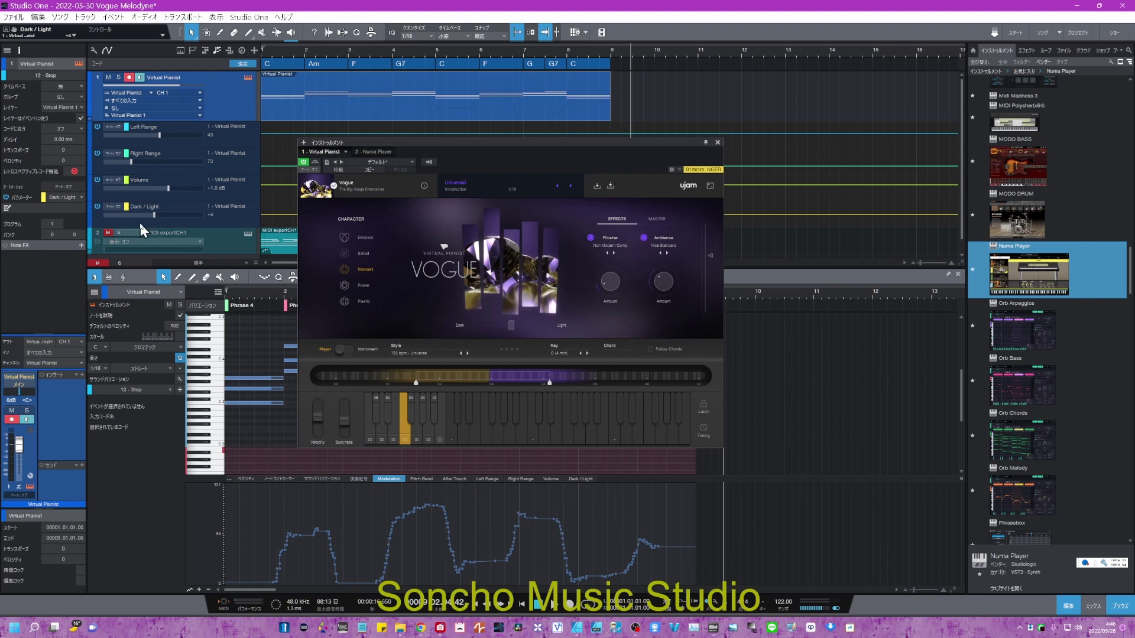
Step: Set the Virtual Pianist automation mode to Touch (タッチ) and record Dark/Light slider movements during playback
{"action": "left_click", "coordinate": [116, 207]}
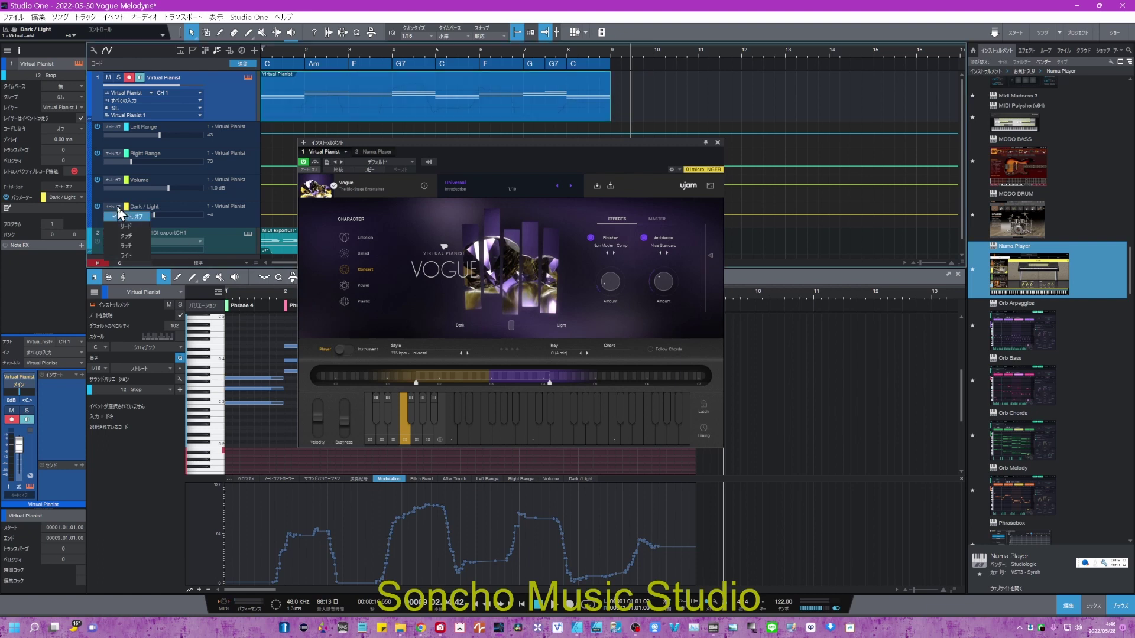
{"action": "left_click", "coordinate": [123, 236]}
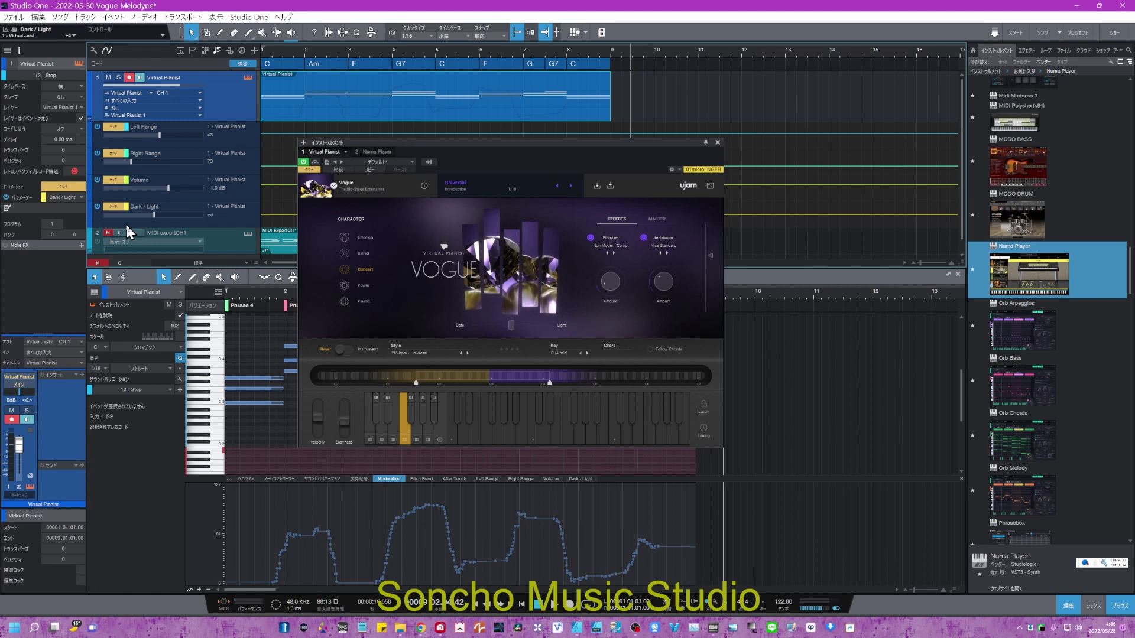
{"action": "left_click", "coordinate": [268, 218]}
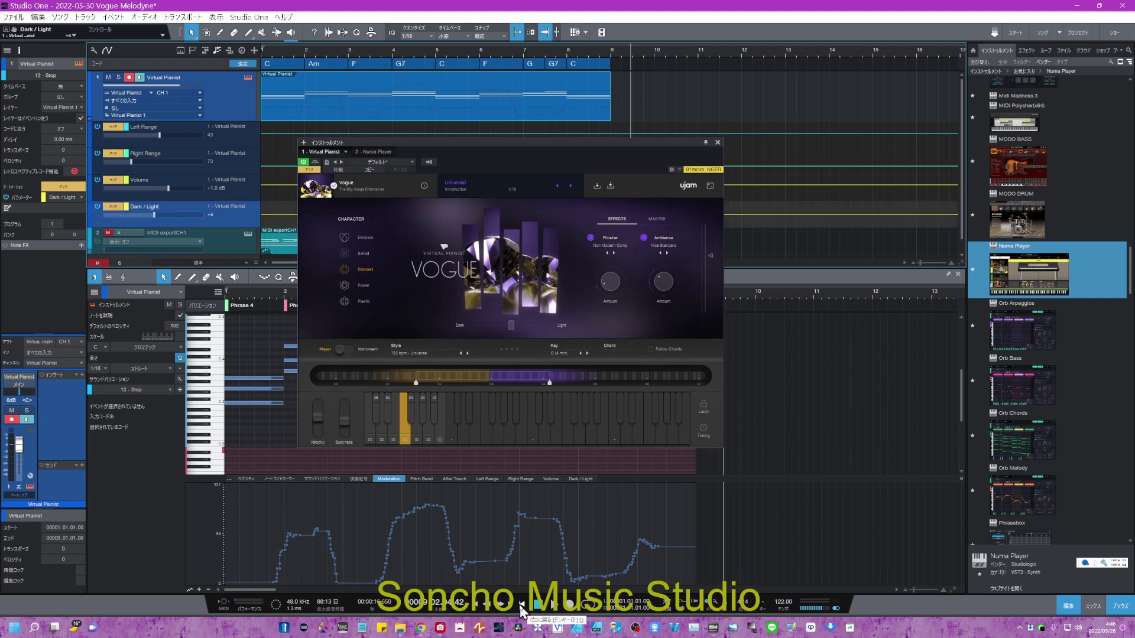
{"action": "left_click", "coordinate": [554, 613]}
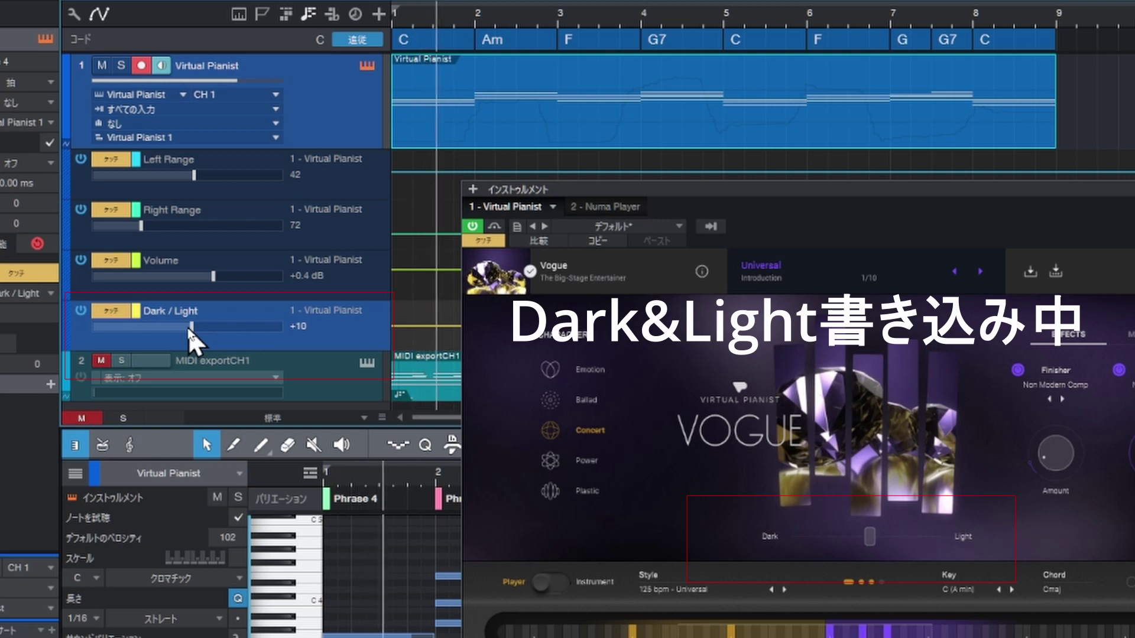
{"action": "left_click_drag", "start_coordinate": [189, 327], "coordinate": [250, 340]}
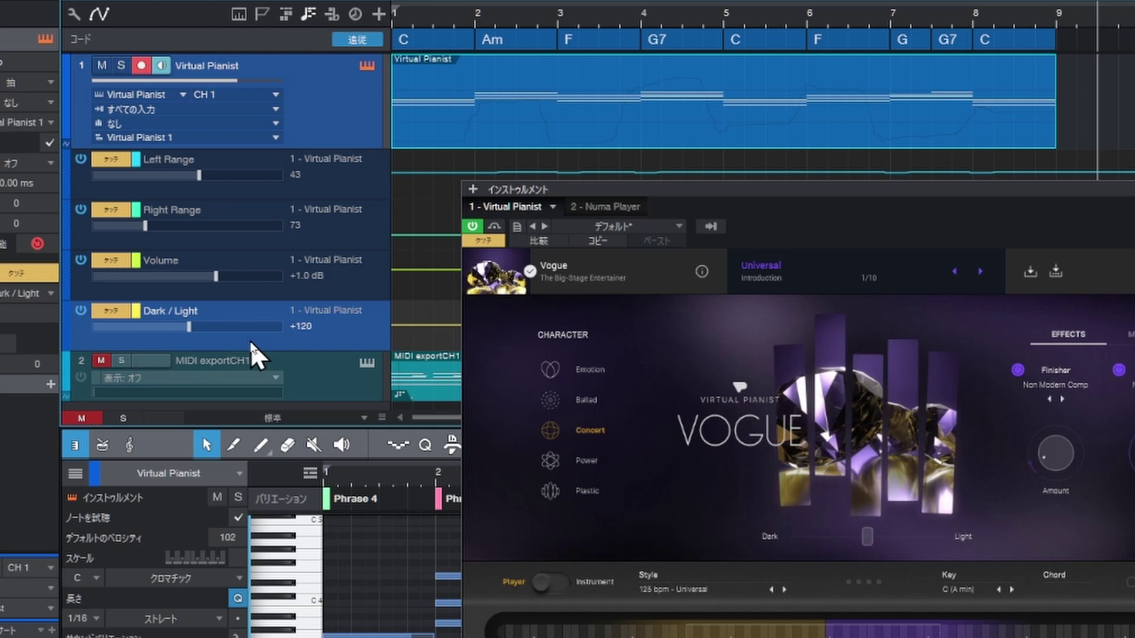
{"action": "left_click", "coordinate": [183, 322]}
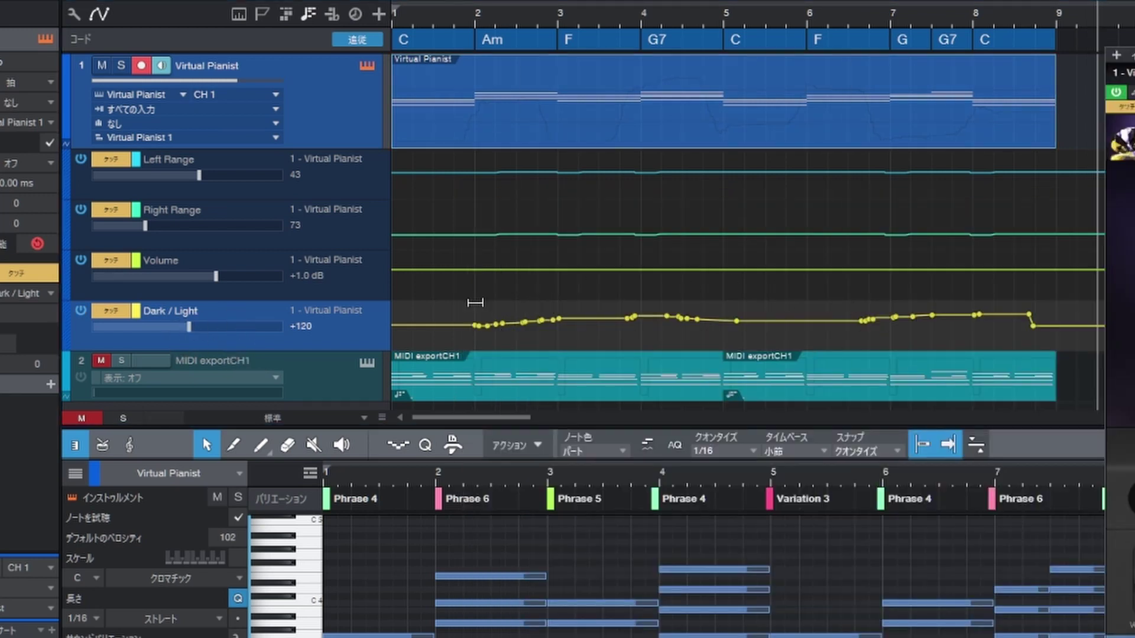
Step: Record Volume slider movements as Touch automation on the Virtual Pianist during playback
{"action": "left_click", "coordinate": [331, 292]}
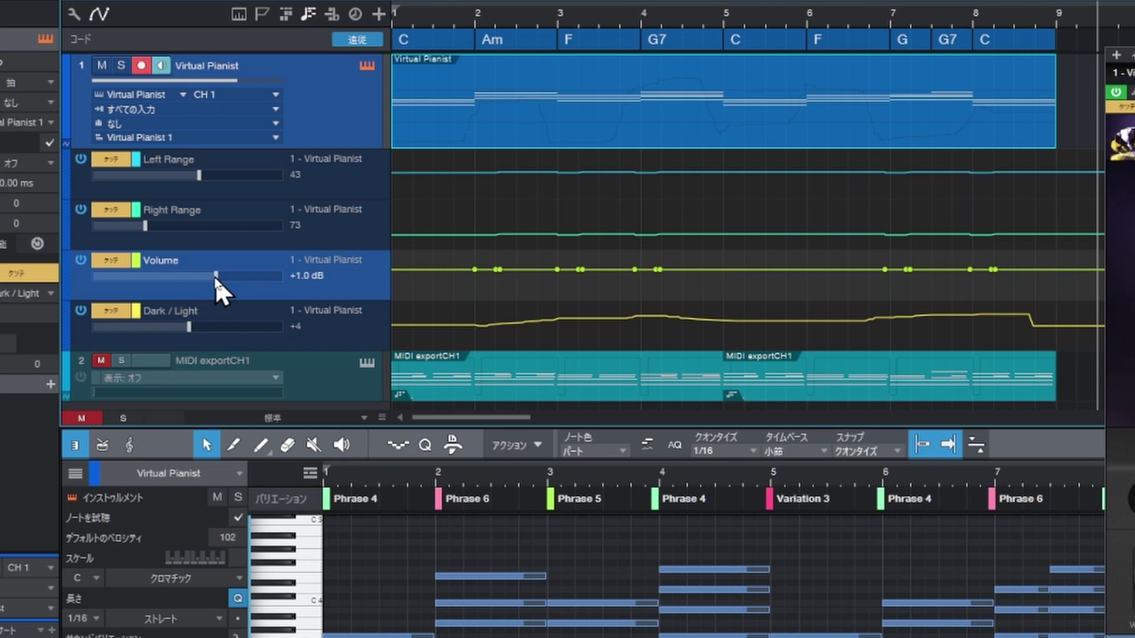
{"action": "key", "text": "space"}
{"action": "mouse_move", "coordinate": [214, 277]}
{"action": "left_mouse_down"}
{"action": "mouse_move", "coordinate": [185, 275]}
{"action": "mouse_move", "coordinate": [260, 300]}
{"action": "mouse_move", "coordinate": [278, 322]}
{"action": "left_mouse_up"}
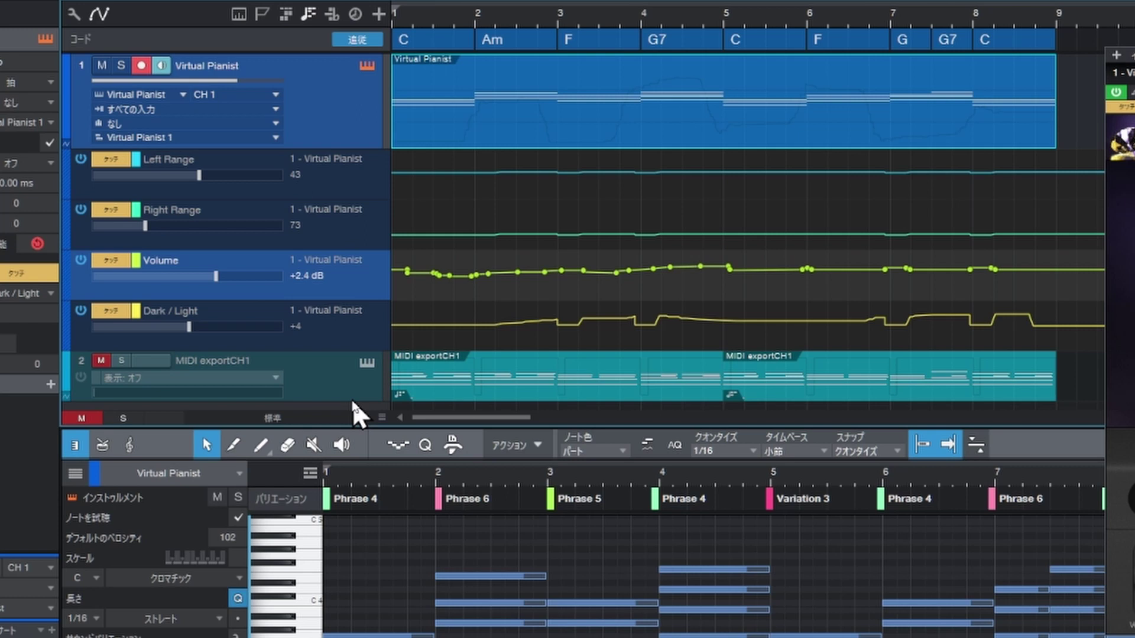
Step: Switch the Virtual Pianist automation mode to Latch (ラッチ) and record Volume slider movements again during playback
{"action": "left_click", "coordinate": [115, 260]}
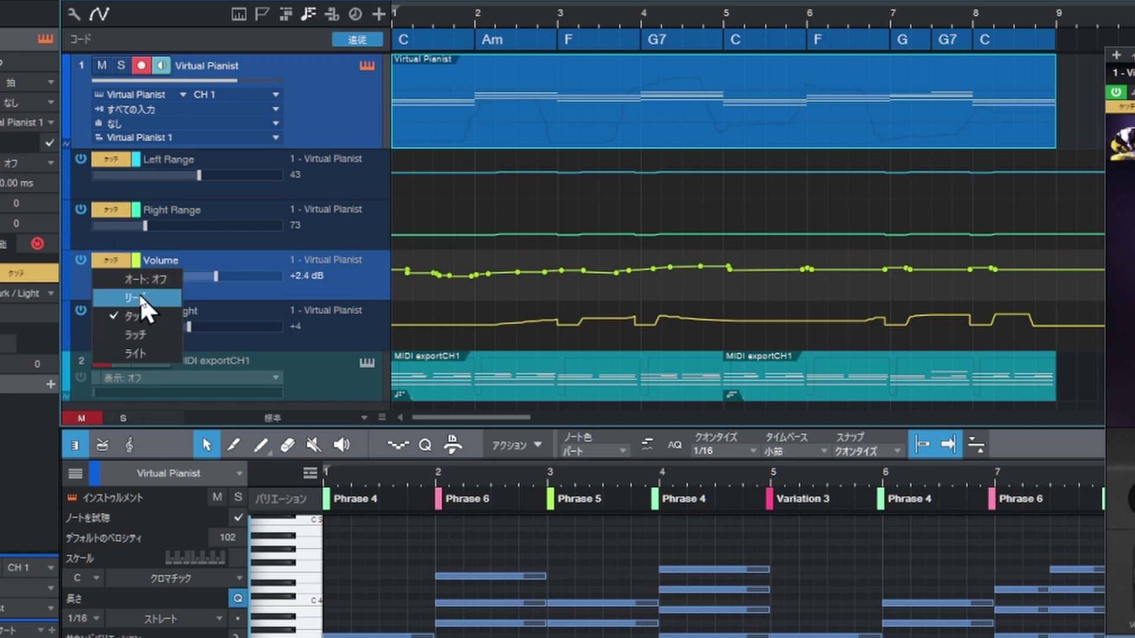
{"action": "left_click", "coordinate": [139, 335]}
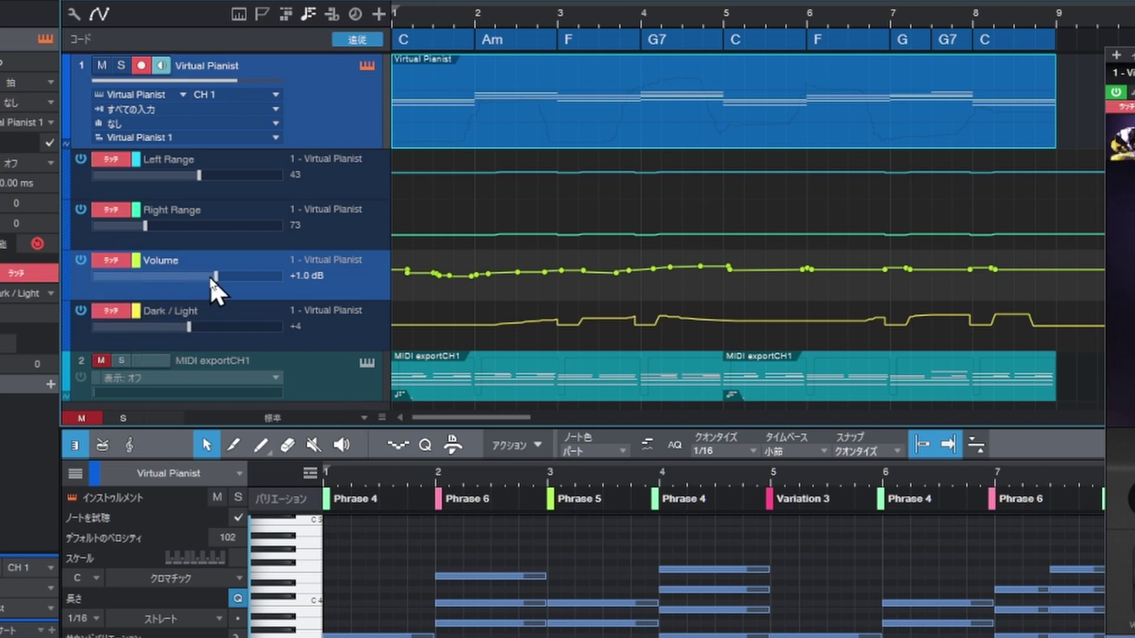
{"action": "key", "text": "space"}
{"action": "mouse_move", "coordinate": [215, 275]}
{"action": "left_mouse_down"}
{"action": "mouse_move", "coordinate": [247, 278]}
{"action": "mouse_move", "coordinate": [235, 281]}
{"action": "left_mouse_up"}
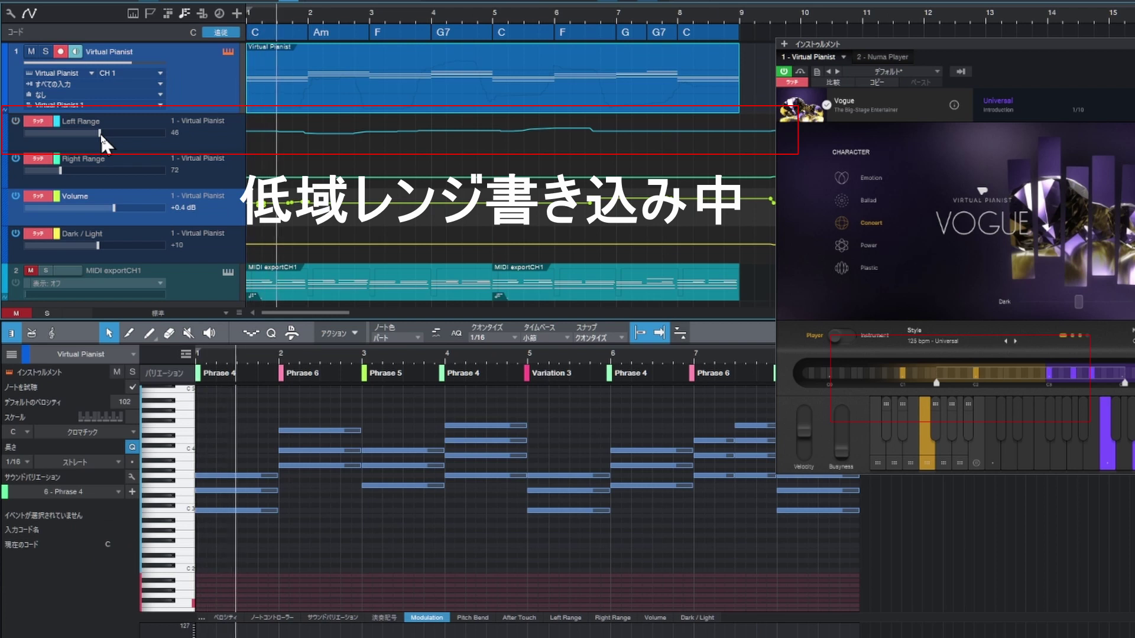
Step: Record Left Range slider movements as Latch automation during playback to vary the low range
{"action": "left_click_drag", "start_coordinate": [195, 174], "coordinate": [201, 175]}
{"action": "mouse_move", "coordinate": [106, 133]}
{"action": "left_mouse_down"}
{"action": "mouse_move", "coordinate": [125, 137]}
{"action": "mouse_move", "coordinate": [88, 136]}
{"action": "left_mouse_up"}
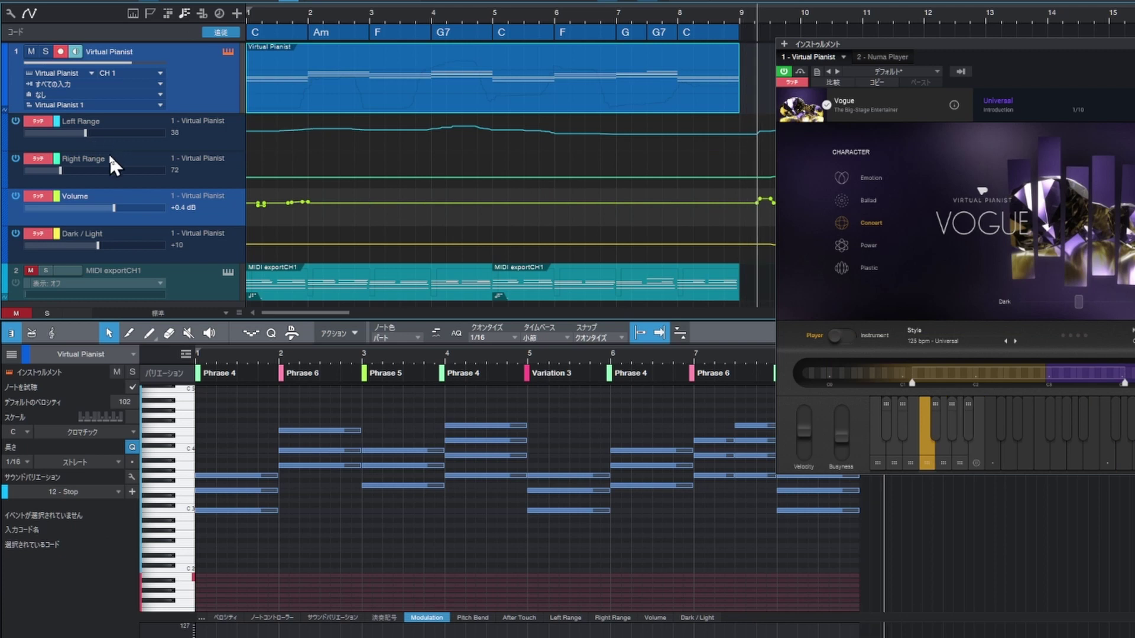
Step: Record Right Range slider movements as Latch automation on the Virtual Pianist during playback to vary the high range
{"action": "left_click", "coordinate": [109, 160]}
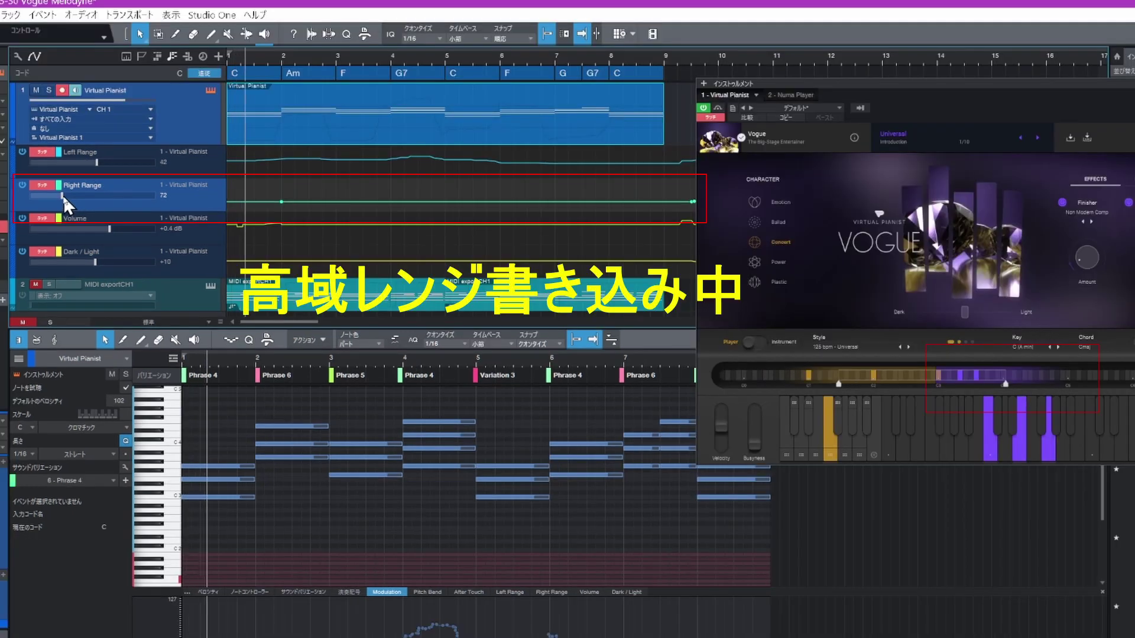
{"action": "mouse_move", "coordinate": [62, 195]}
{"action": "left_mouse_down"}
{"action": "mouse_move", "coordinate": [79, 199]}
{"action": "mouse_move", "coordinate": [35, 193]}
{"action": "left_mouse_up"}
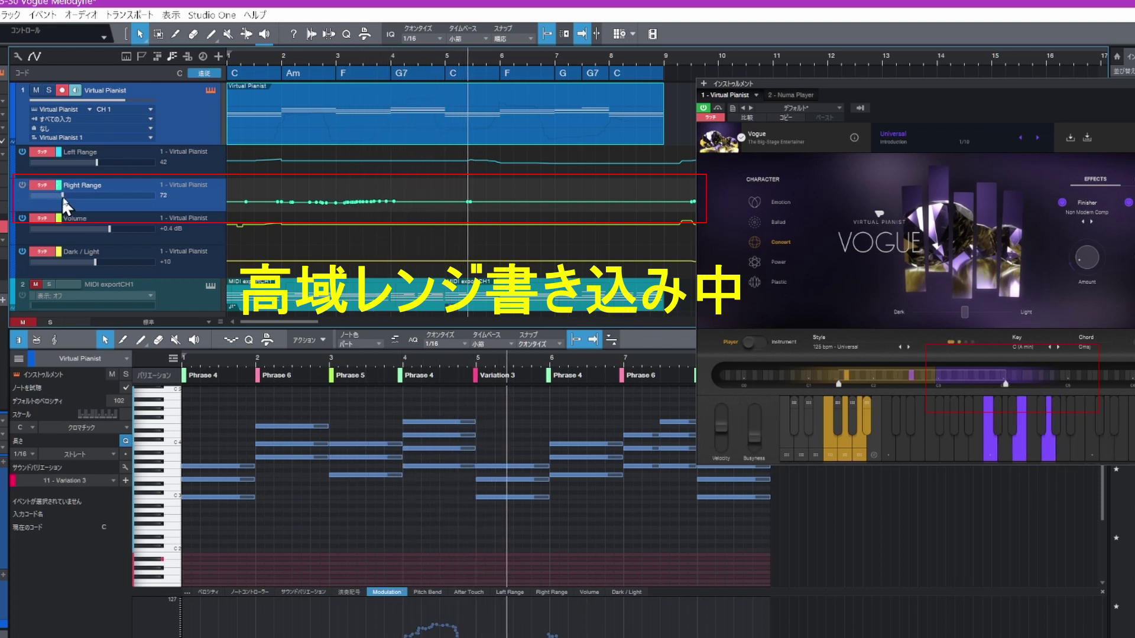
{"action": "mouse_move", "coordinate": [59, 196]}
{"action": "left_mouse_down"}
{"action": "mouse_move", "coordinate": [45, 194]}
{"action": "mouse_move", "coordinate": [77, 201]}
{"action": "left_mouse_up"}
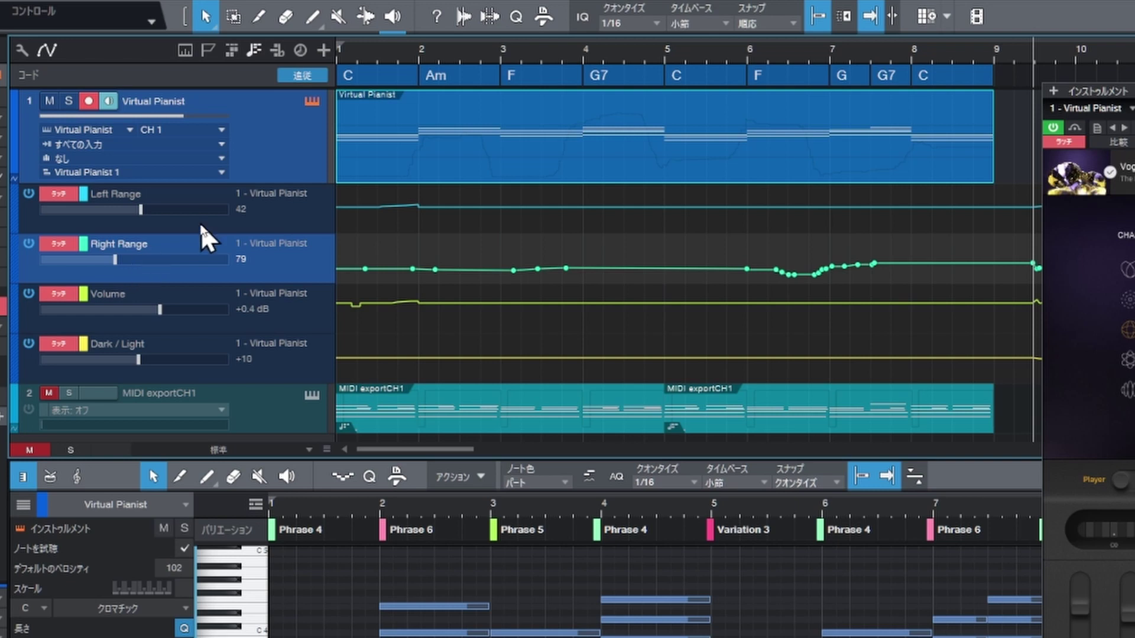
Step: Convert the Virtual Pianist instrument track to an audio track with the default options and open its audio event in Melodyne
{"action": "left_click", "coordinate": [255, 115]}
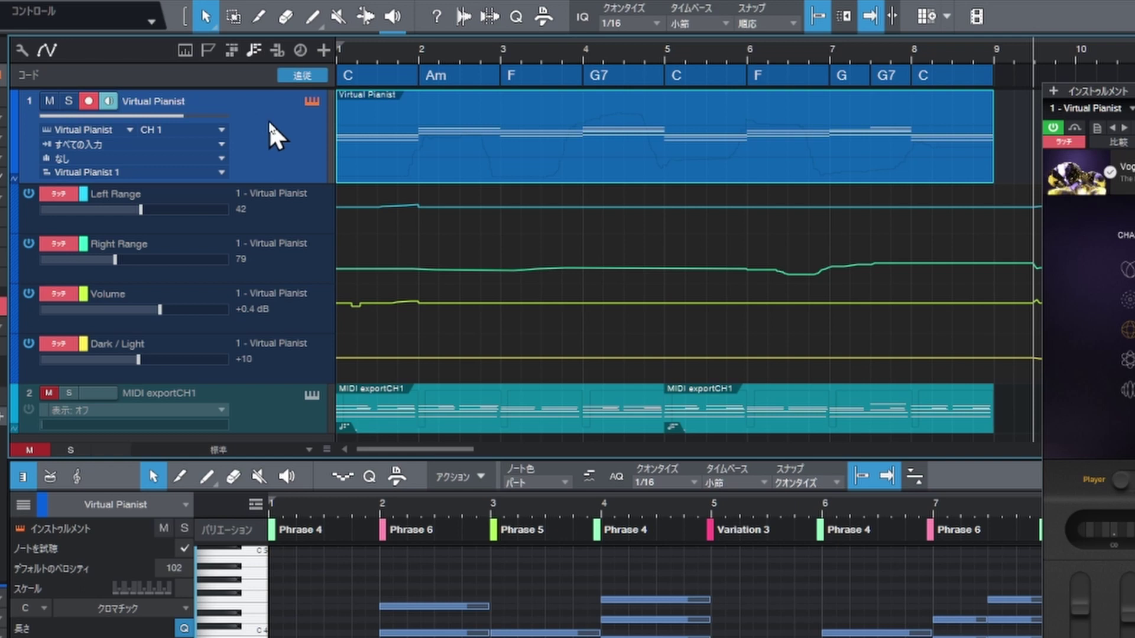
{"action": "right_click", "coordinate": [268, 122]}
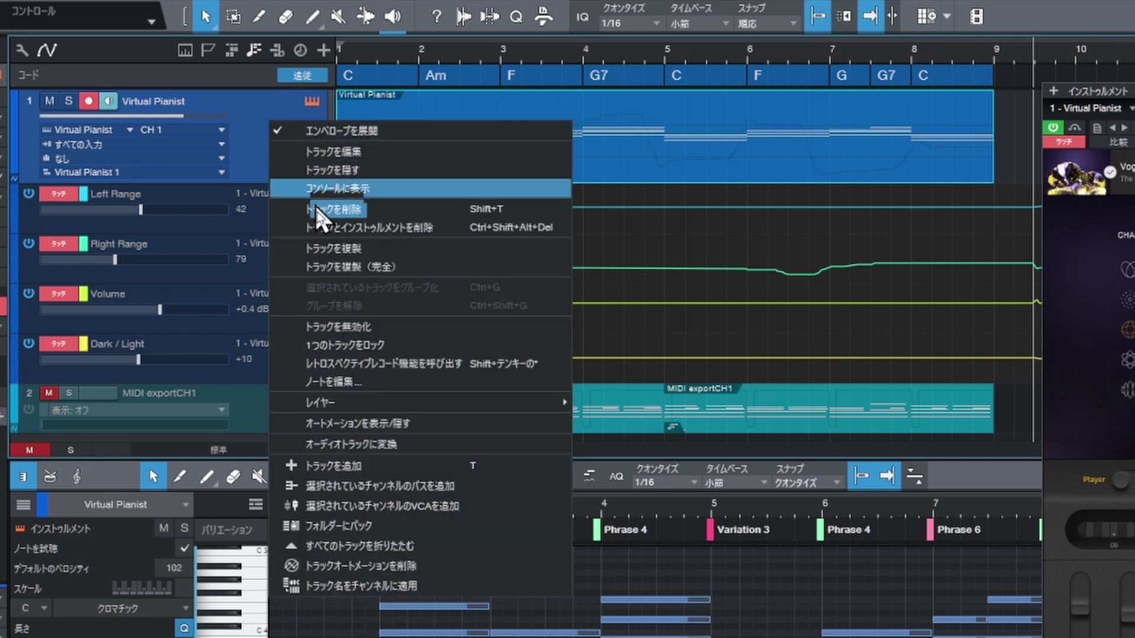
{"action": "left_click", "coordinate": [360, 443]}
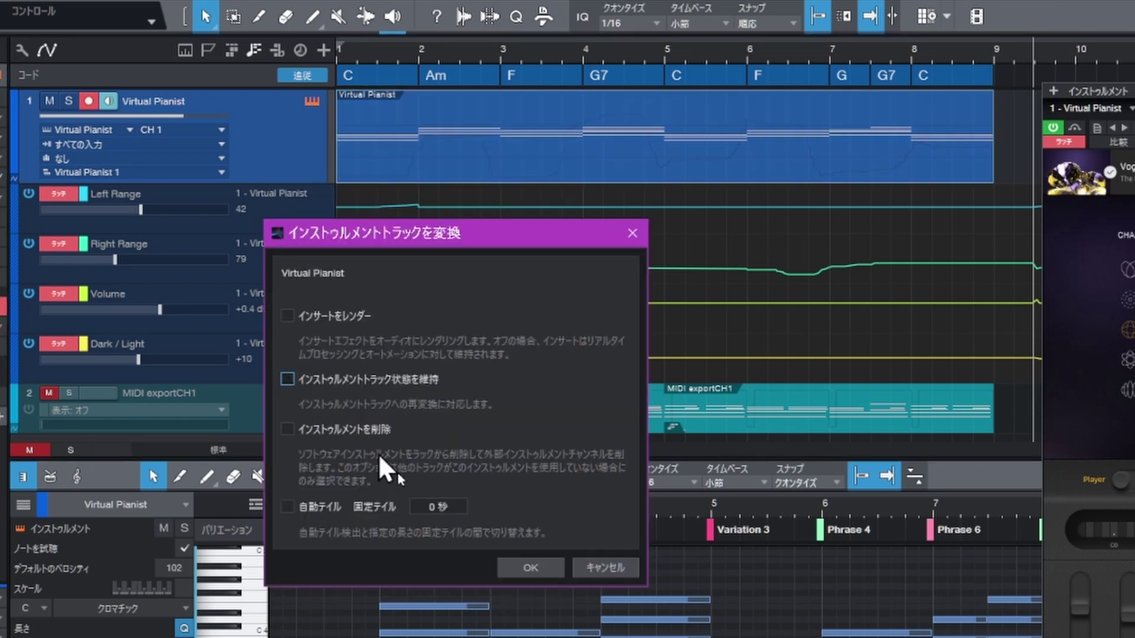
{"action": "left_click", "coordinate": [548, 564]}
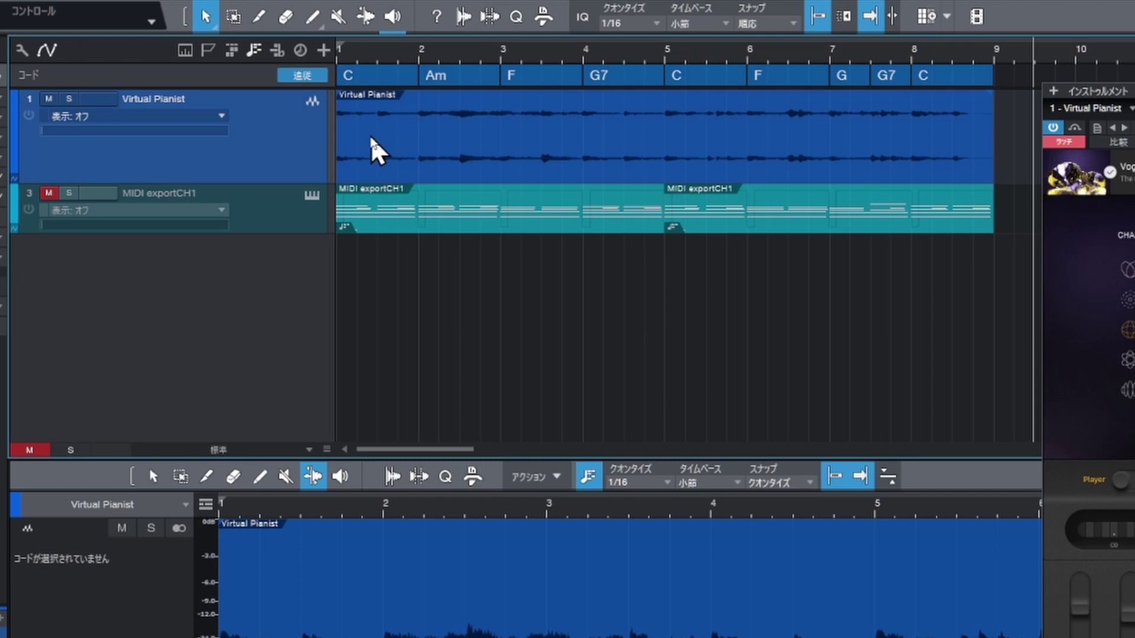
{"action": "left_click", "coordinate": [398, 128]}
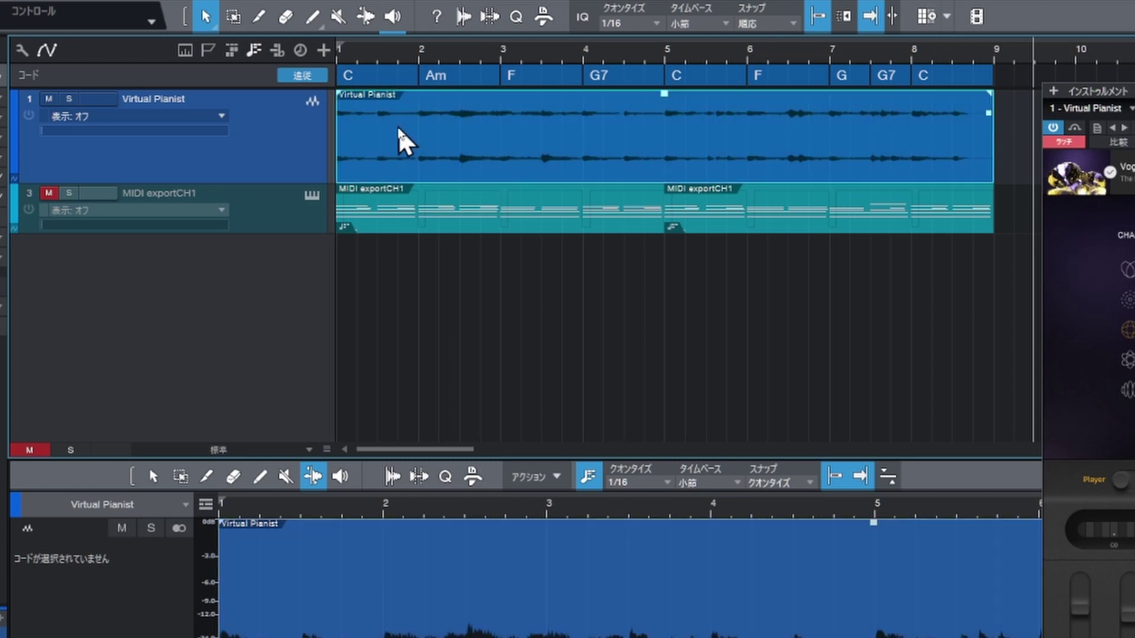
{"action": "key", "text": "ctrl+m"}
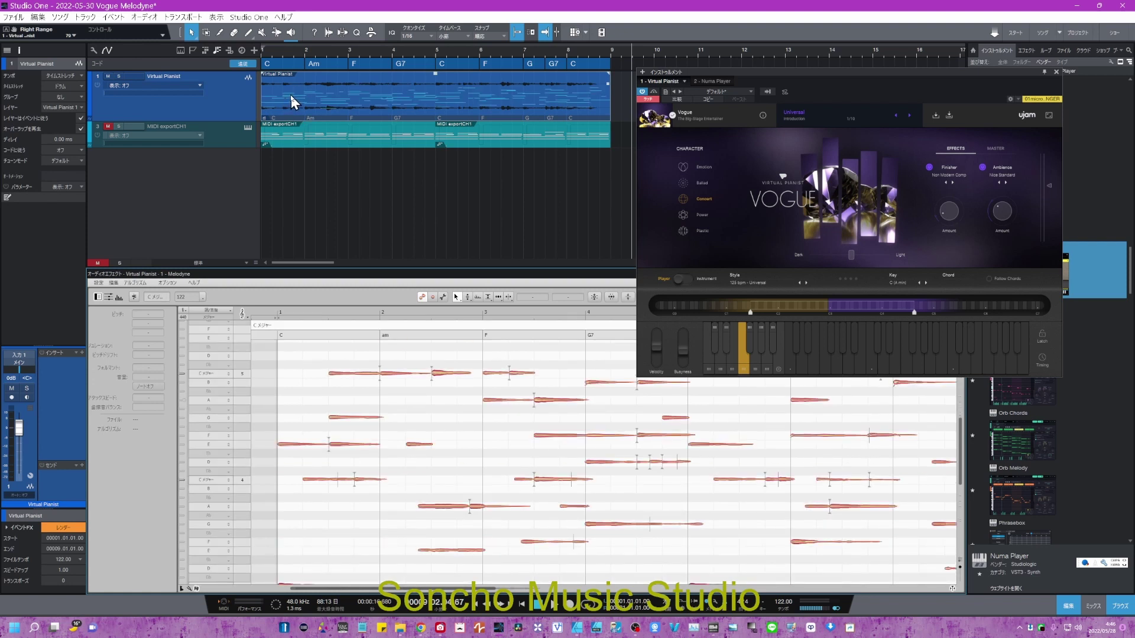
Step: Delete all existing events from the MIDI exportCH1 track
{"action": "left_click_drag", "start_coordinate": [621, 136], "coordinate": [362, 154]}
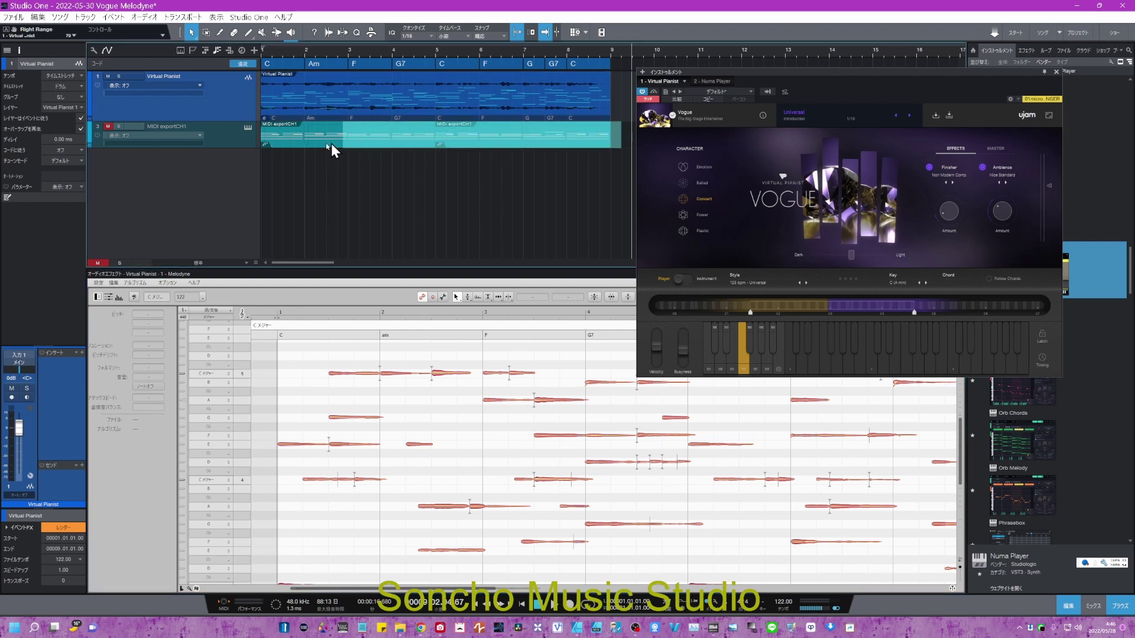
{"action": "left_click_drag", "start_coordinate": [271, 146], "coordinate": [257, 146]}
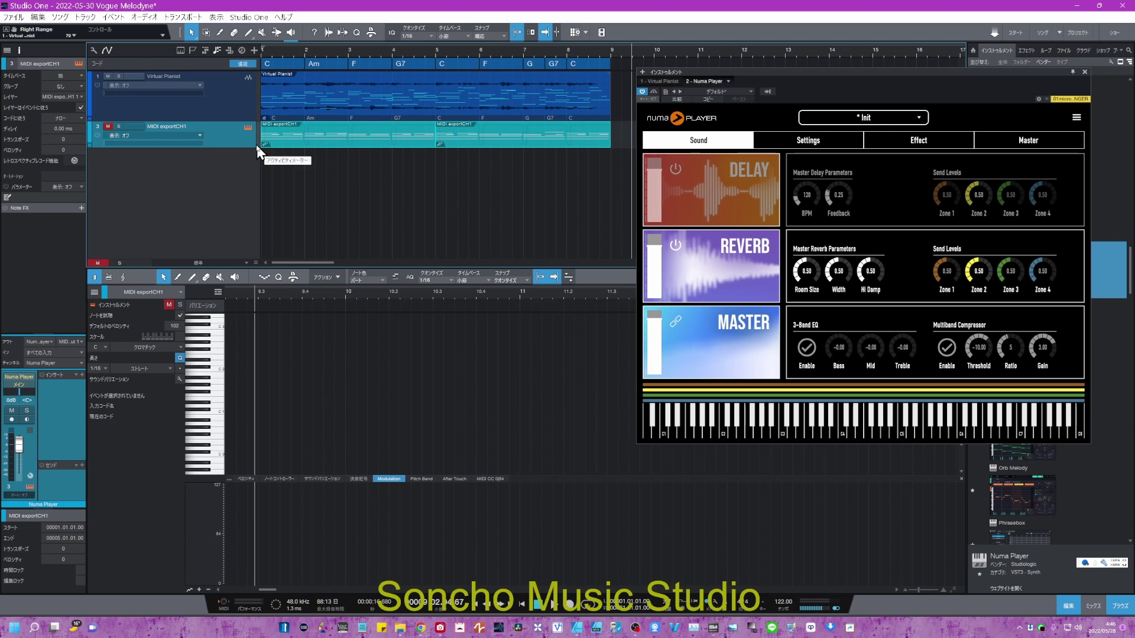
{"action": "key", "text": "Delete"}
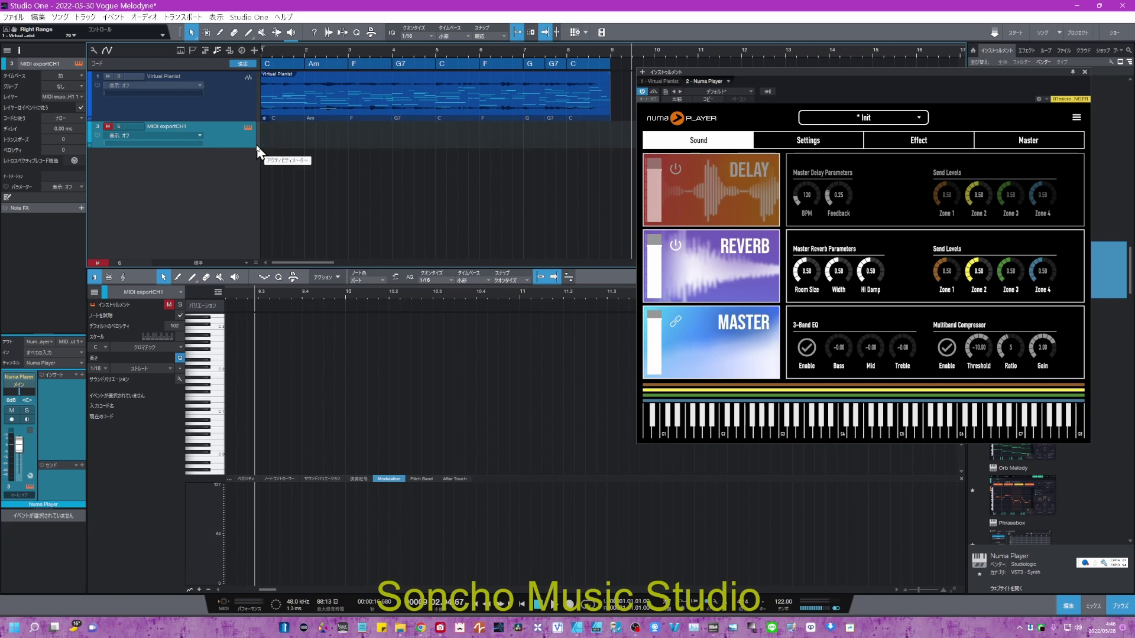
Step: Copy the Melodyne-analysed Virtual Pianist audio event onto the MIDI exportCH1 track to extract its notes as MIDI
{"action": "left_click", "coordinate": [287, 96]}
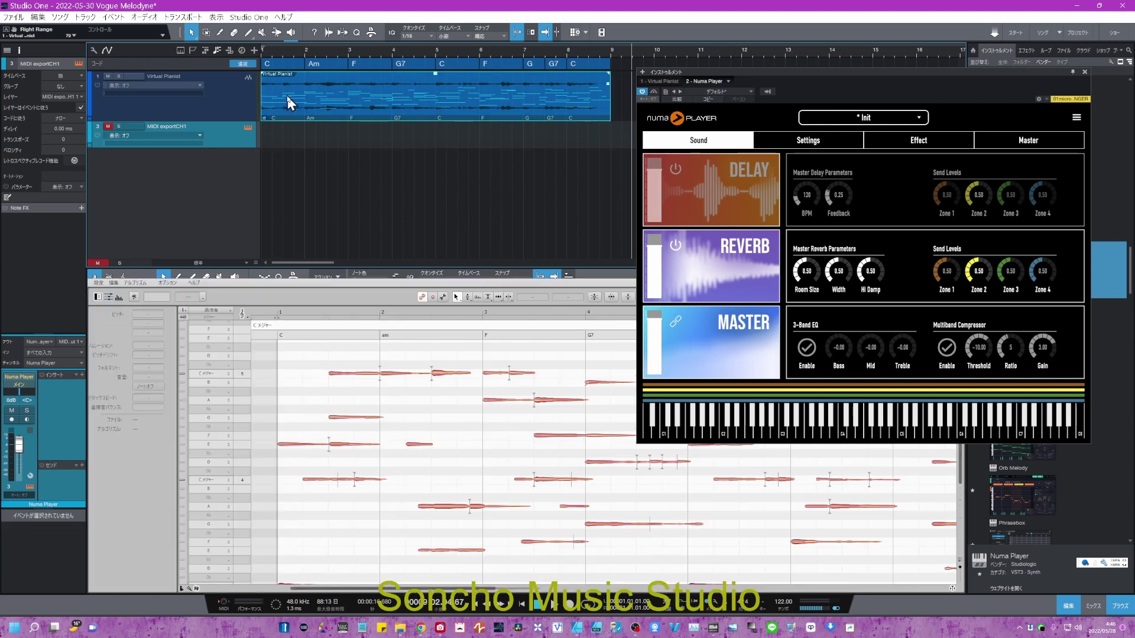
{"action": "left_click_drag", "start_coordinate": [287, 100], "coordinate": [295, 123]}
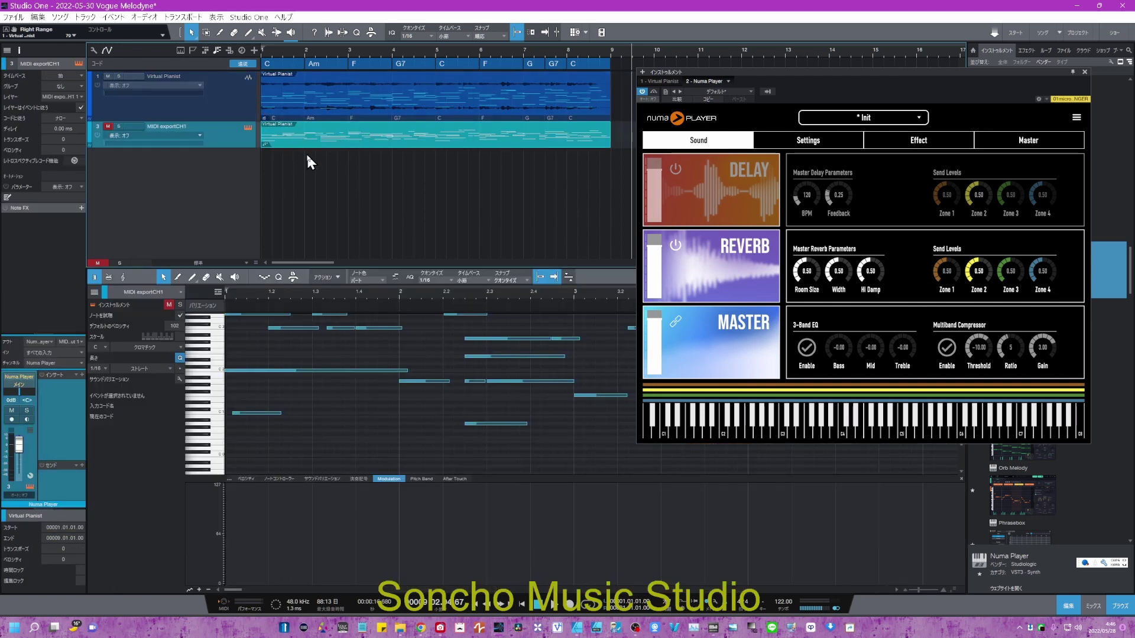
{"action": "scroll", "coordinate": [361, 329], "scroll_direction": "up", "scroll_amount": 1}
{"action": "scroll", "coordinate": [360, 325], "scroll_direction": "up", "scroll_amount": 3}
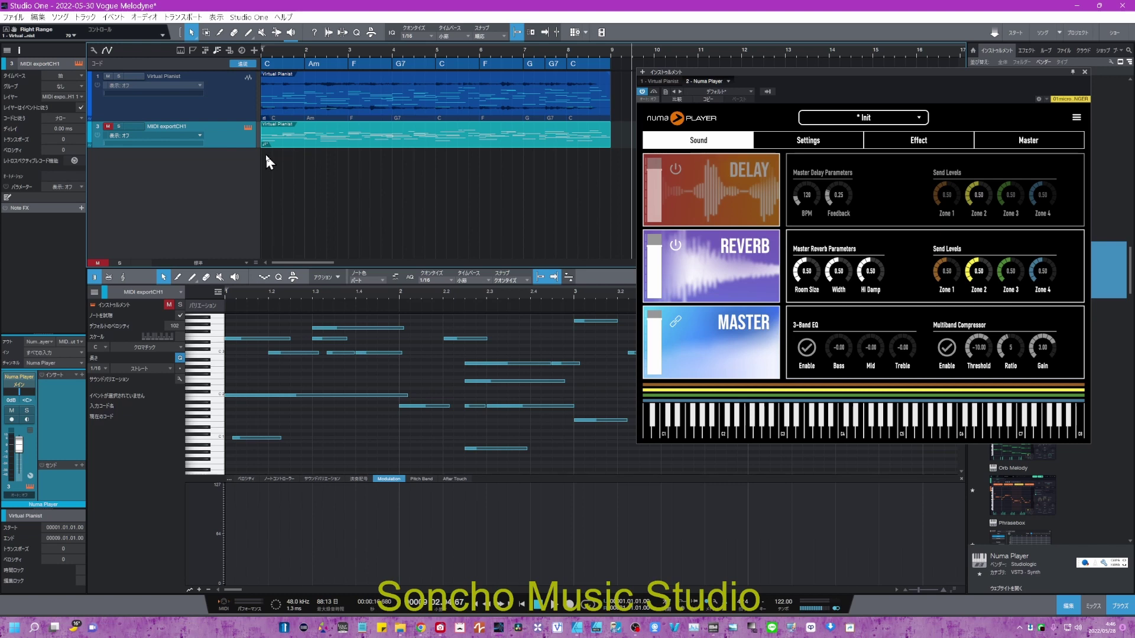
Step: Mute the Virtual Pianist audio track, raise the Numa Player channel volume to +7.9 dB in the mixer, and play back
{"action": "key", "text": "F3"}
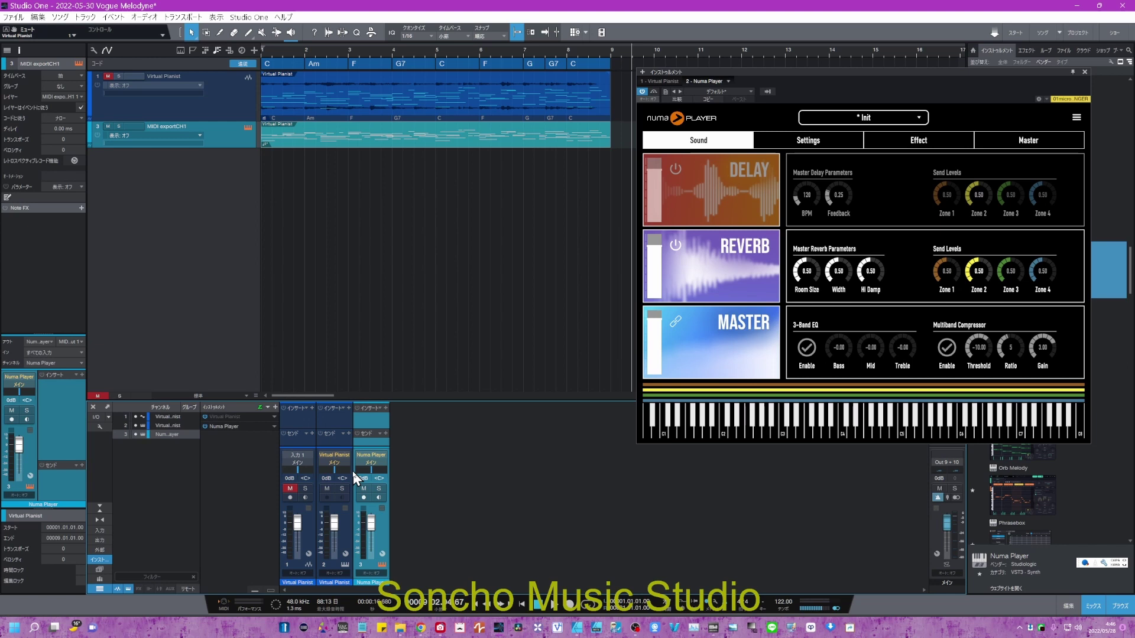
{"action": "left_click_drag", "start_coordinate": [356, 477], "coordinate": [366, 463]}
{"action": "left_click", "coordinate": [553, 610]}
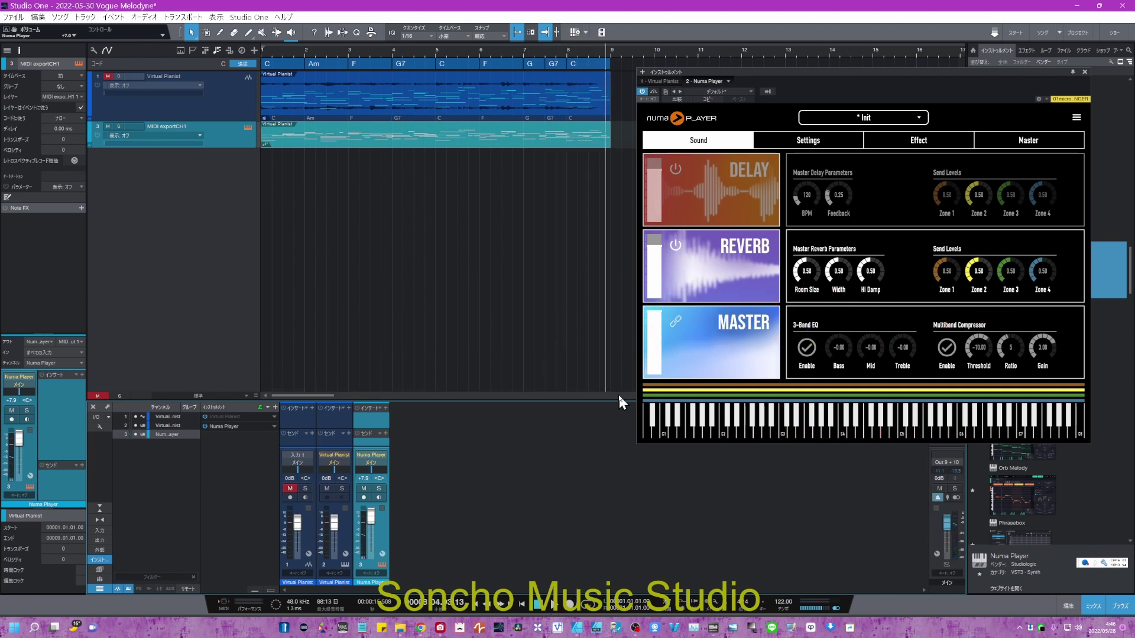
Step: Replace the Numa Player's electric piano with the Marimba sound of the Keys section and play back the extracted notes
{"action": "left_click", "coordinate": [717, 143]}
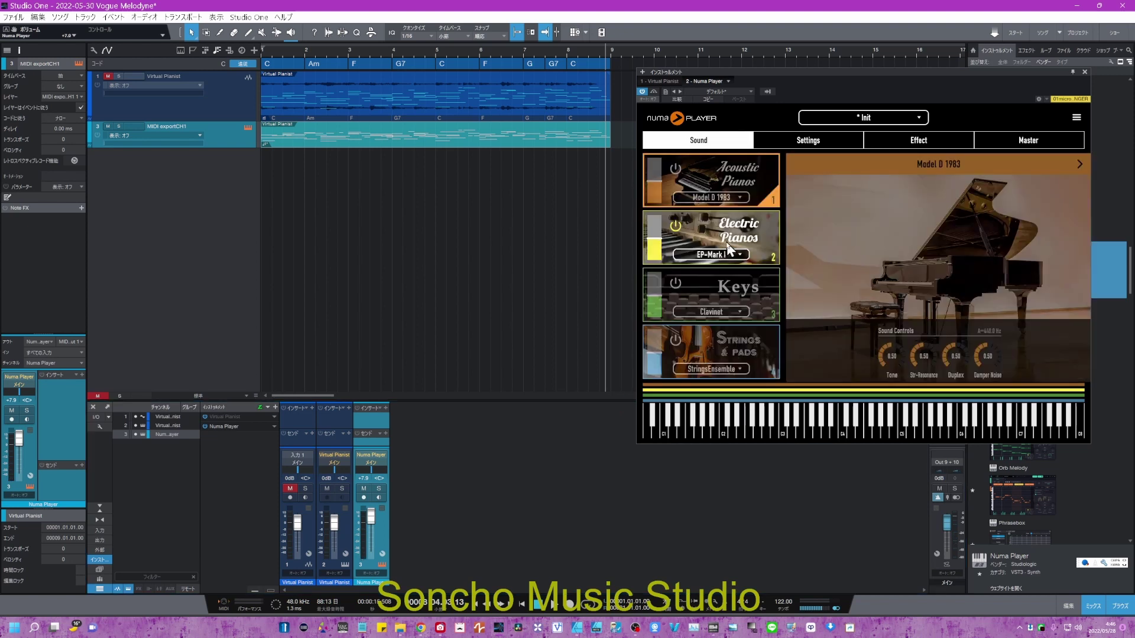
{"action": "left_click", "coordinate": [676, 286]}
{"action": "left_click", "coordinate": [675, 228]}
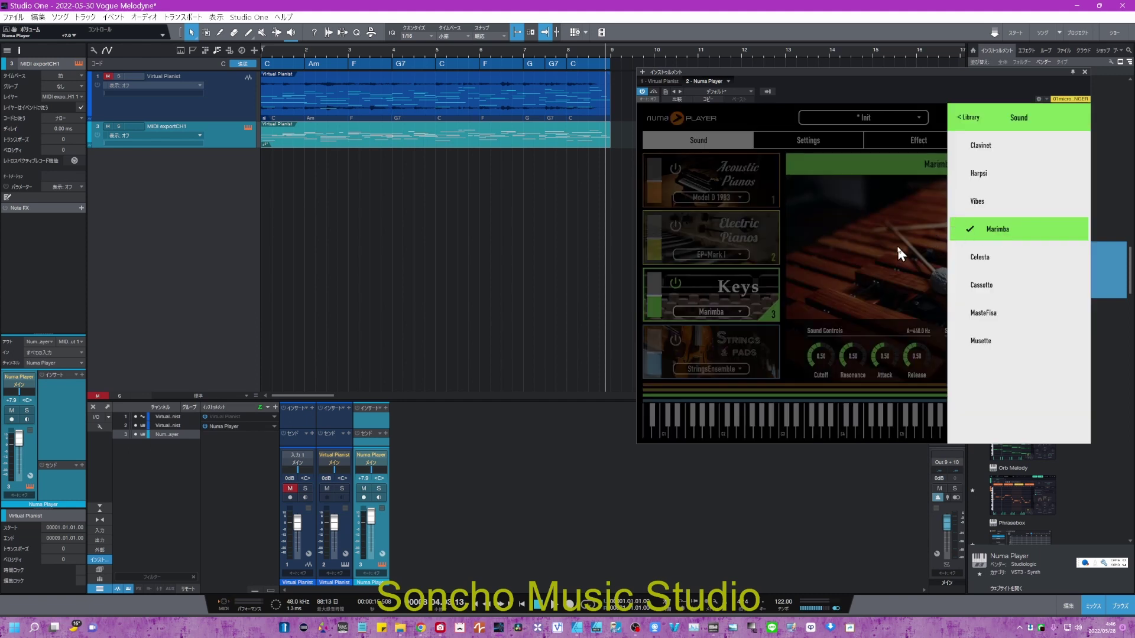
{"action": "left_click", "coordinate": [552, 607]}
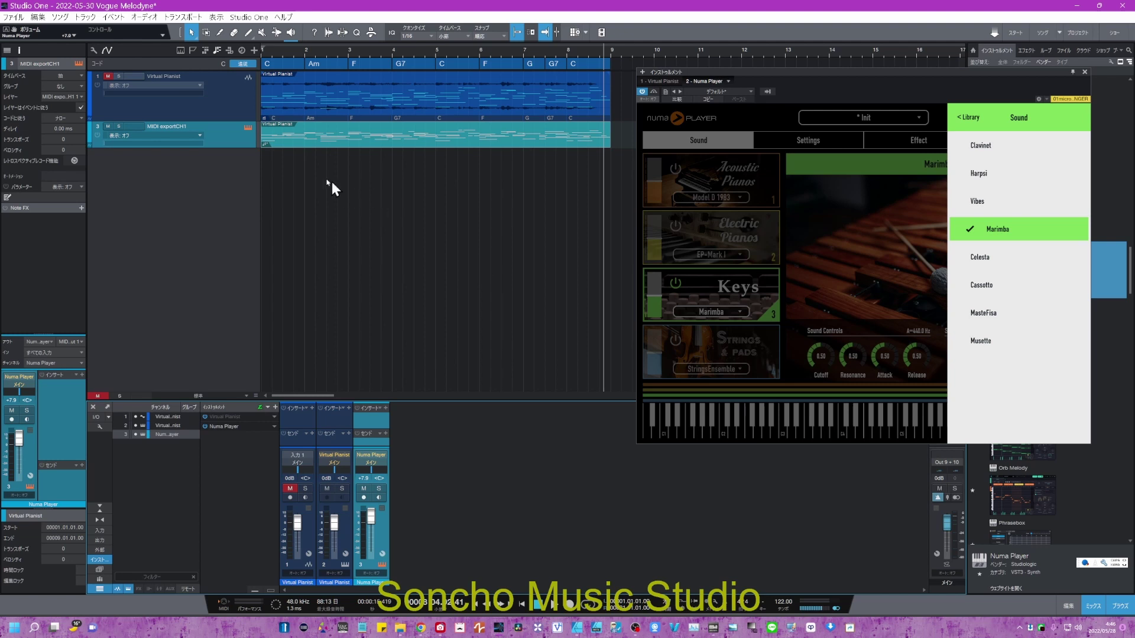
Step: Increase the MIDI exportCH1 track's height, open its extracted notes in the note editor, and play from the start
{"action": "left_click_drag", "start_coordinate": [248, 148], "coordinate": [248, 160]}
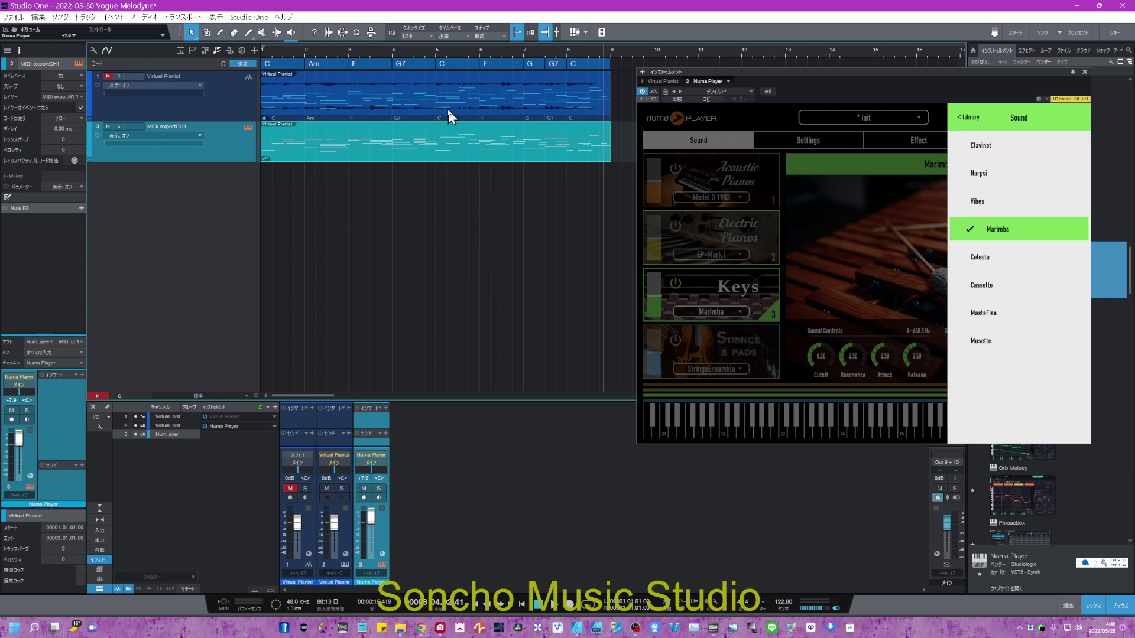
{"action": "double_click", "coordinate": [330, 139]}
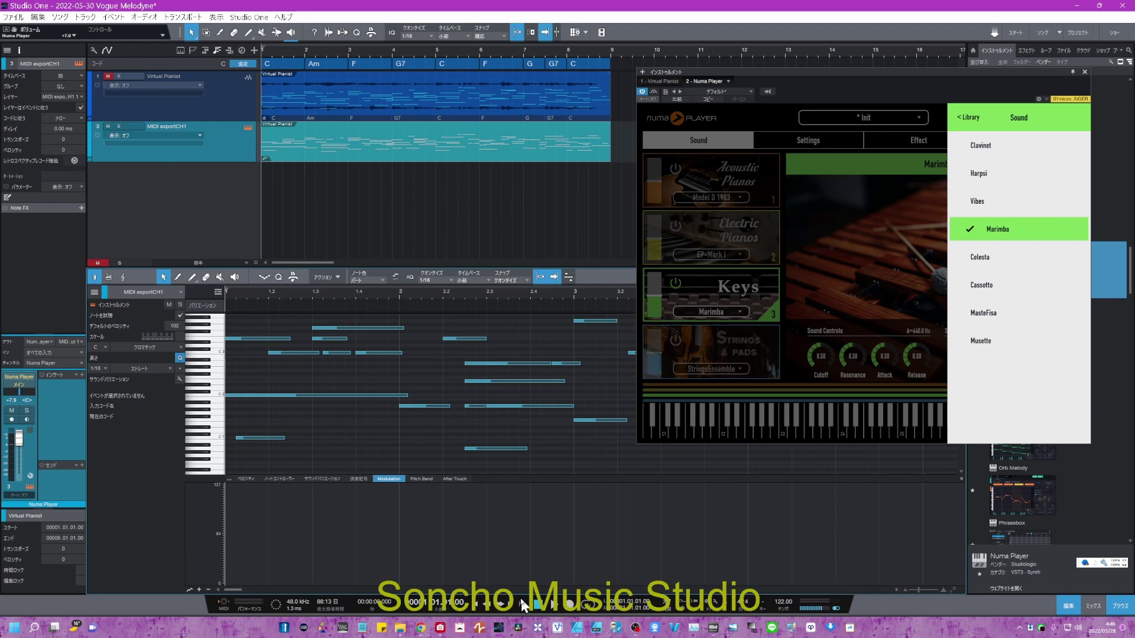
{"action": "left_click", "coordinate": [553, 604]}
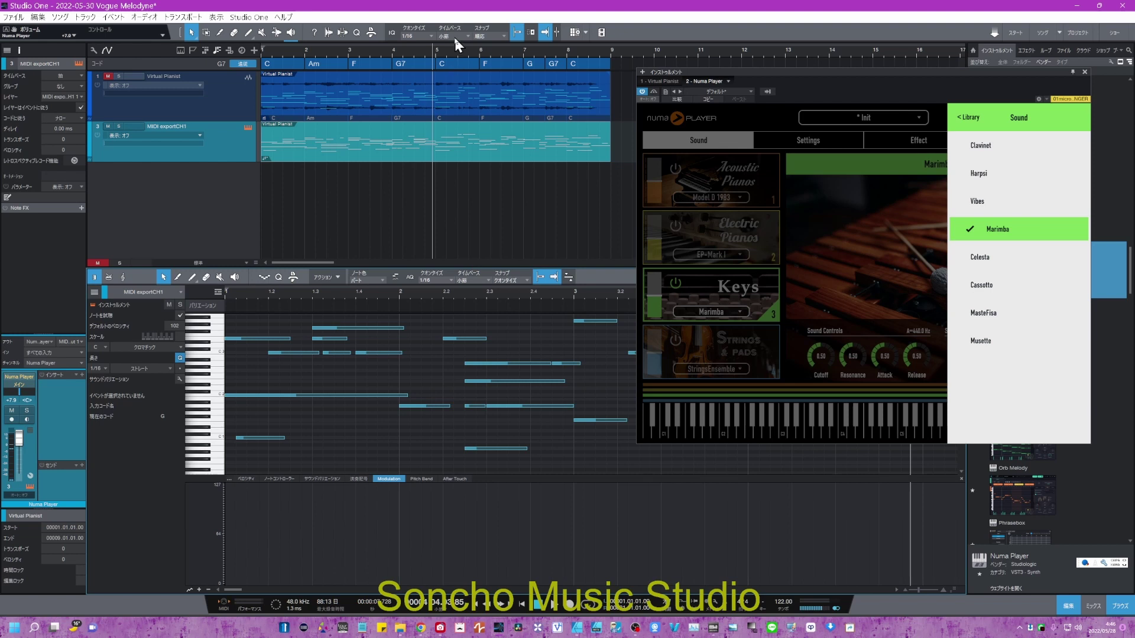
Step: Quantize all notes of the extracted MIDI event to 1/8 and play back the result
{"action": "left_click", "coordinate": [424, 35]}
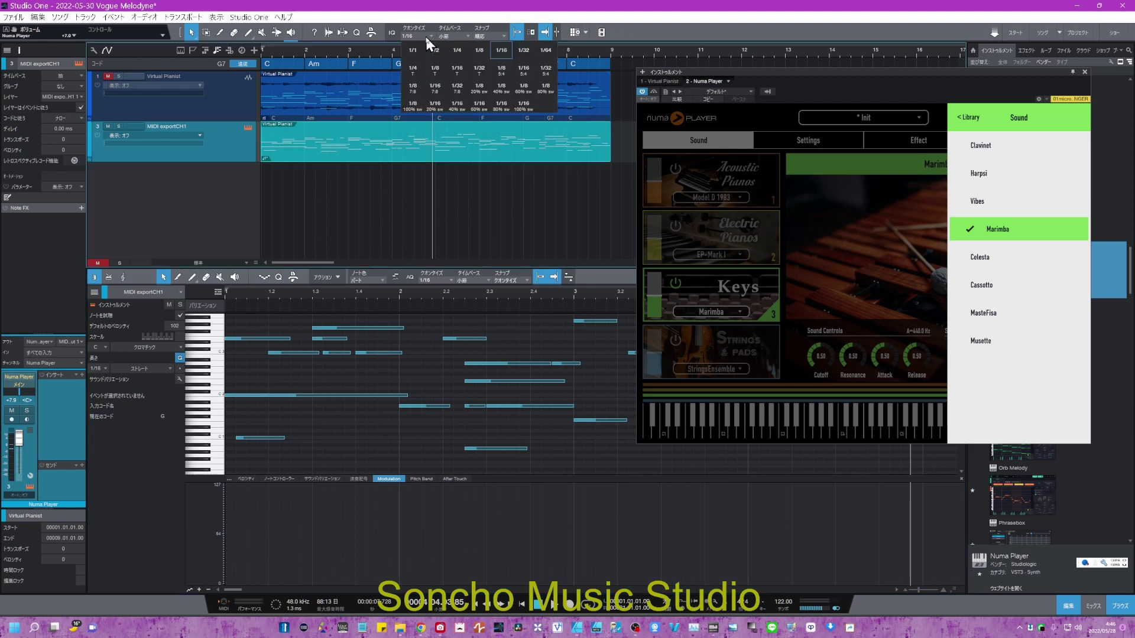
{"action": "left_click", "coordinate": [489, 292]}
{"action": "left_click", "coordinate": [552, 604]}
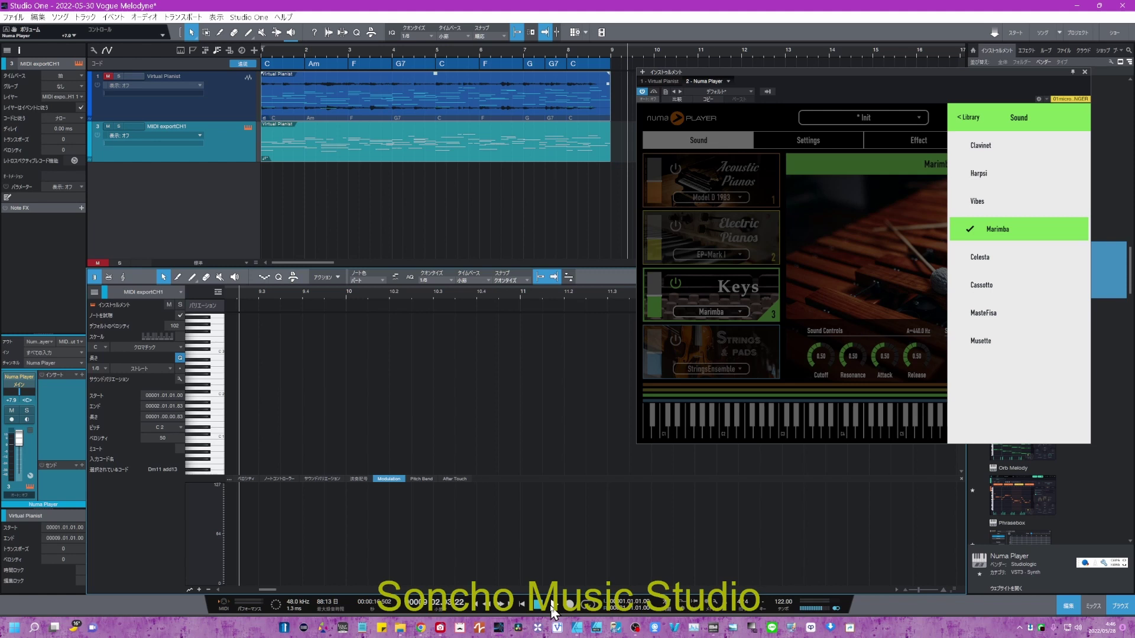
Step: Switch the Numa Player from Marimba to the Acoustic Pianos sound Model D 1983 and play the song from the start
{"action": "left_click", "coordinate": [674, 169]}
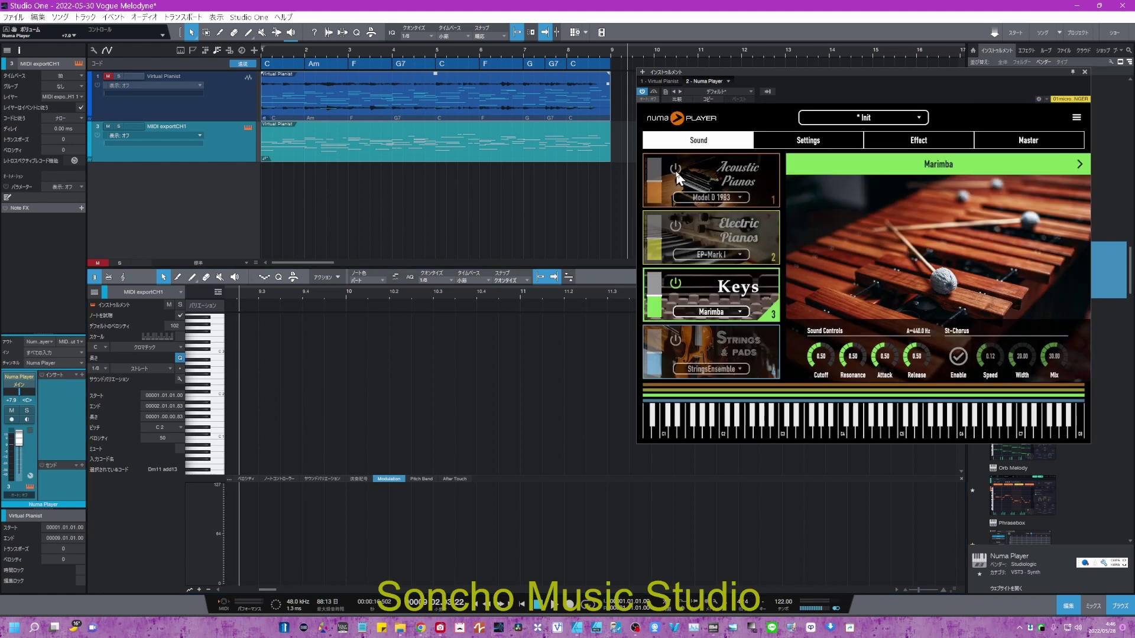
{"action": "left_click", "coordinate": [675, 283]}
{"action": "left_click", "coordinate": [522, 604]}
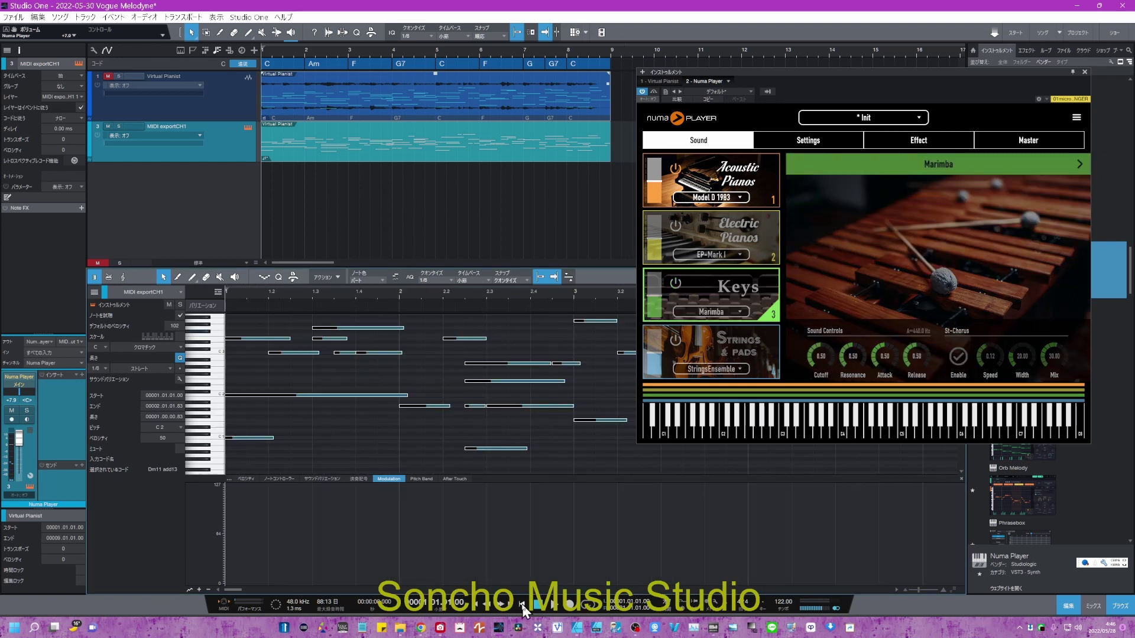
{"action": "left_click", "coordinate": [551, 605]}
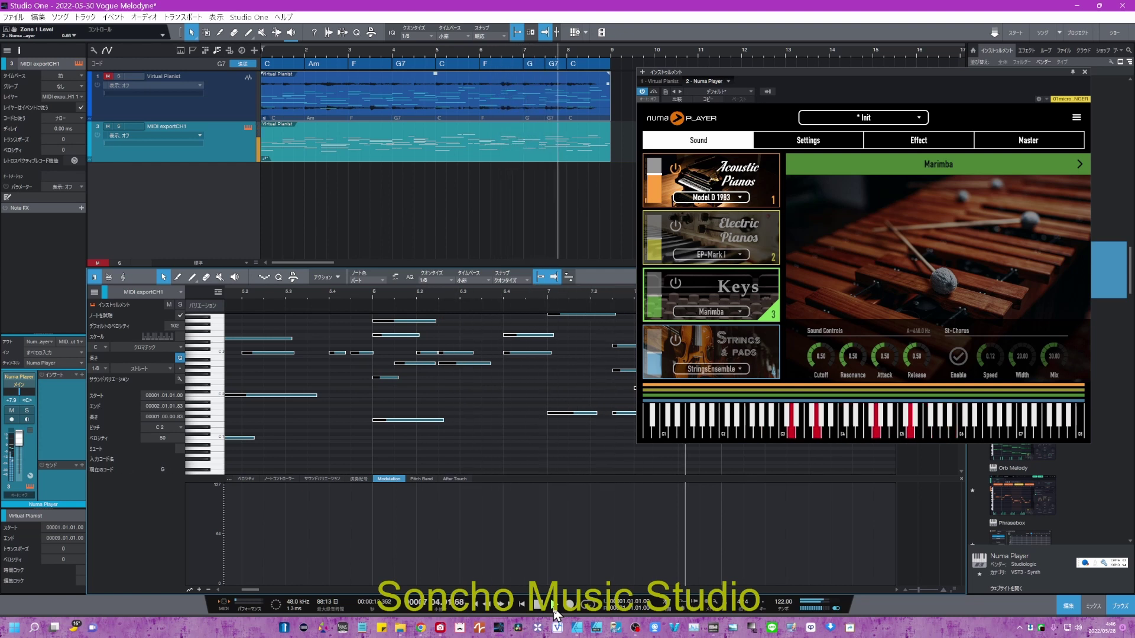
{"action": "left_click", "coordinate": [554, 610]}
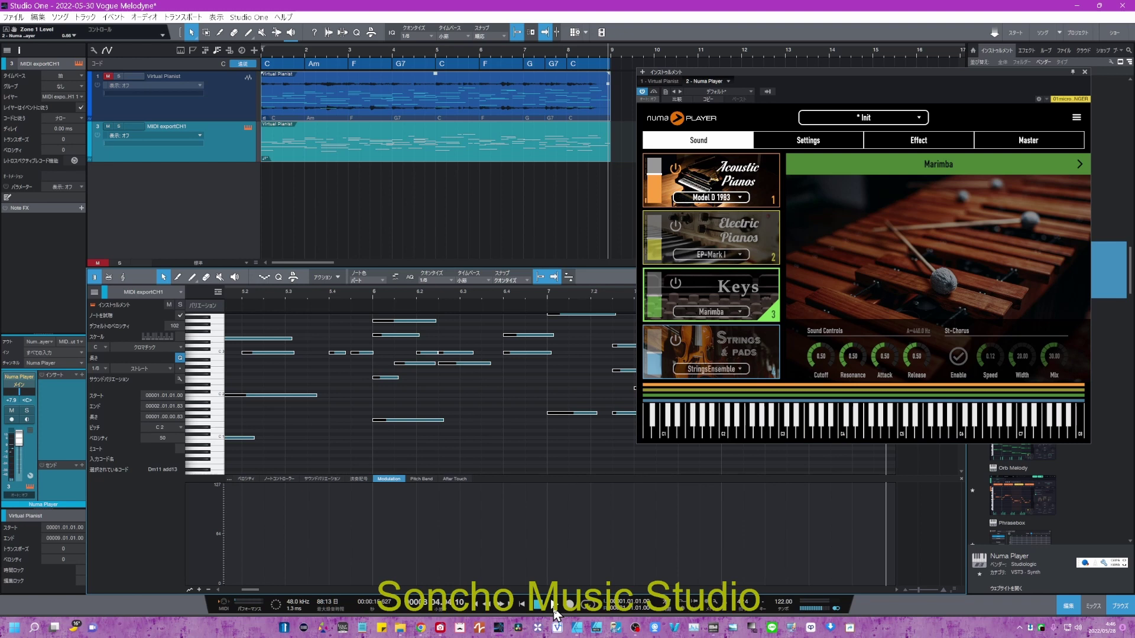